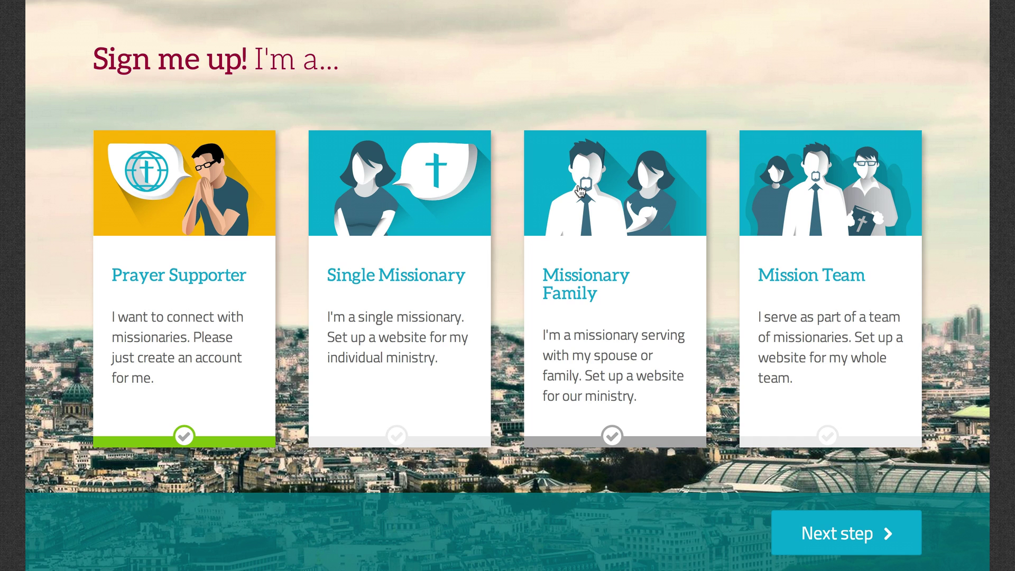
Choose the Missionary Family sign-up and enter both parents' first names and the family last name.
left_click(580, 189)
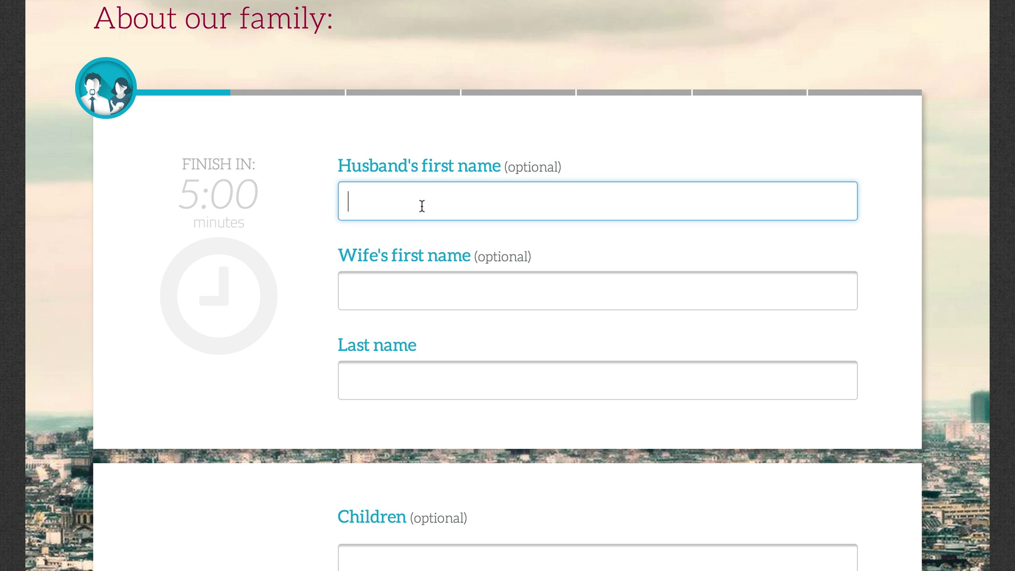
type("Sam")
key("Tab")
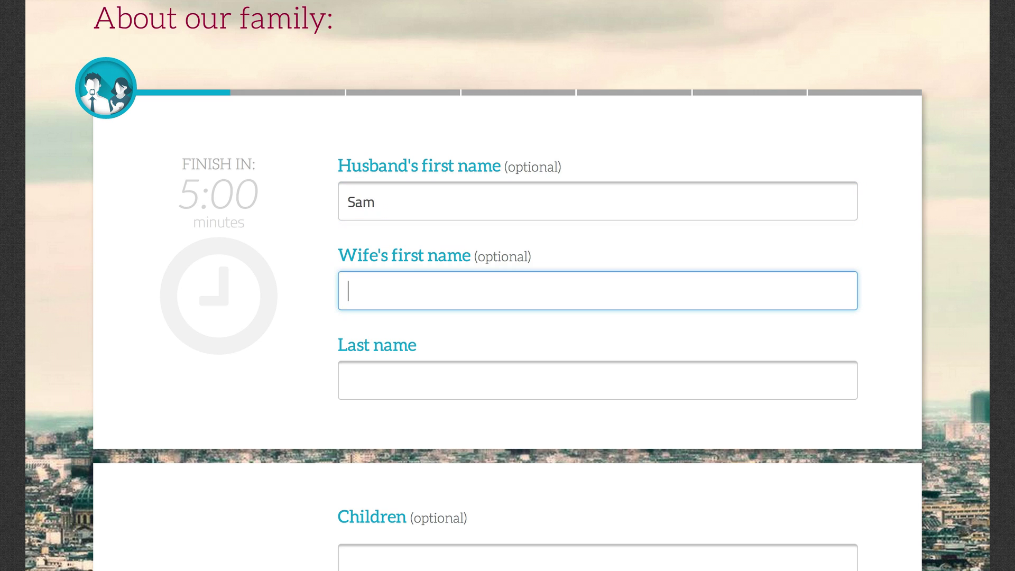
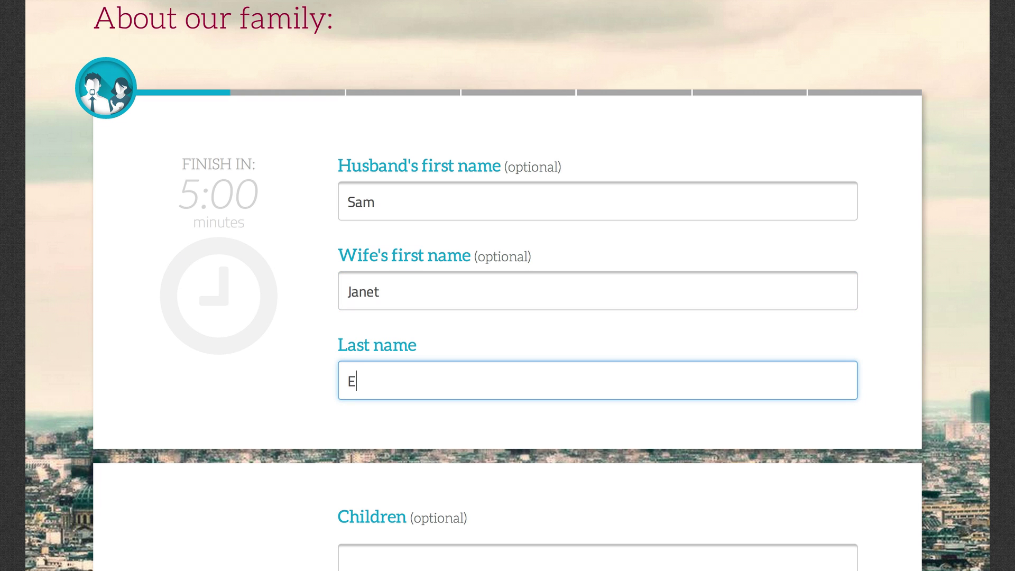
Add the two children's names and advance to the current-status step.
key("Tab")
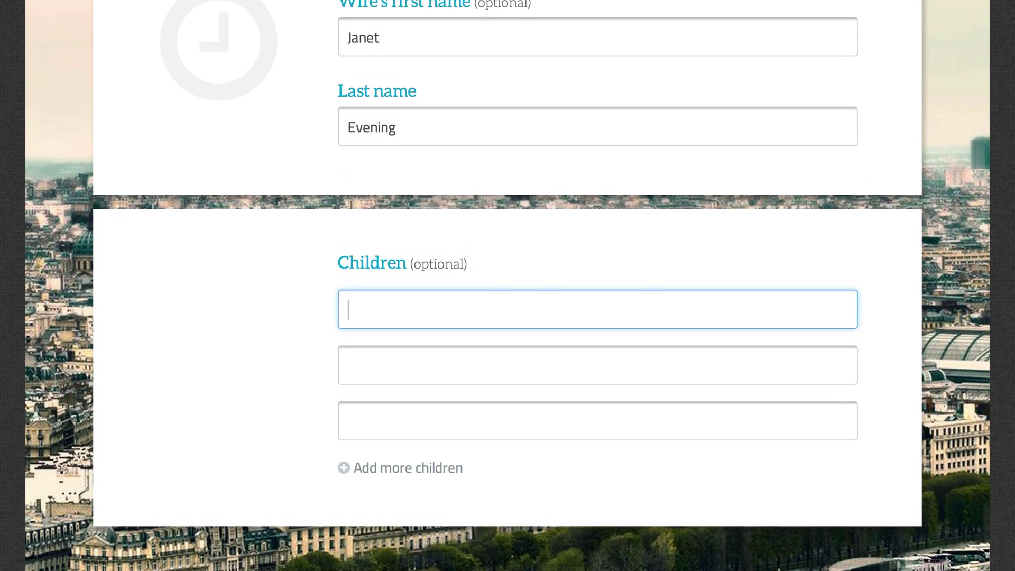
type("Nellie")
key("Tab")
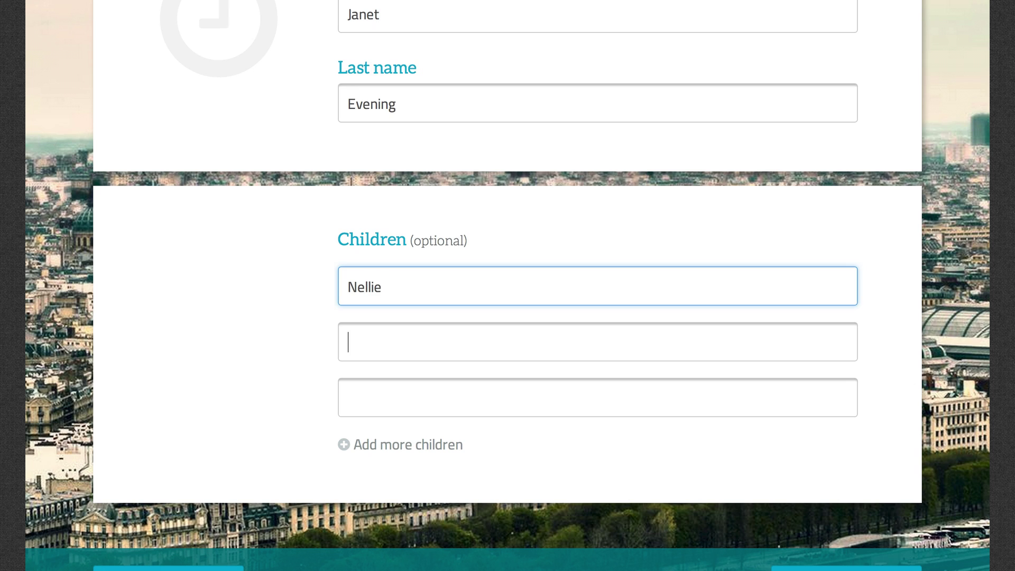
type("Emile")
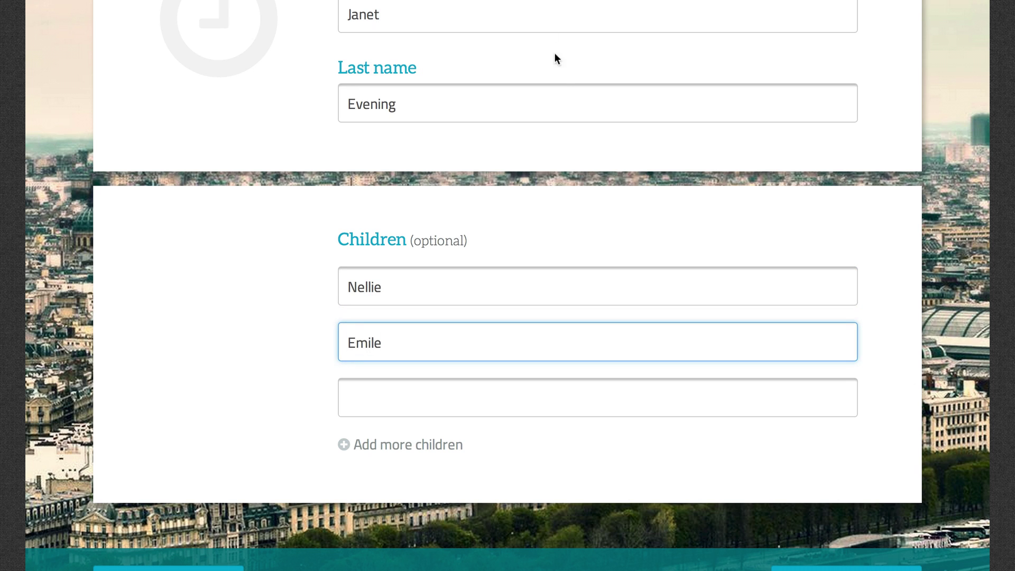
scroll(564, 99, "down", 1)
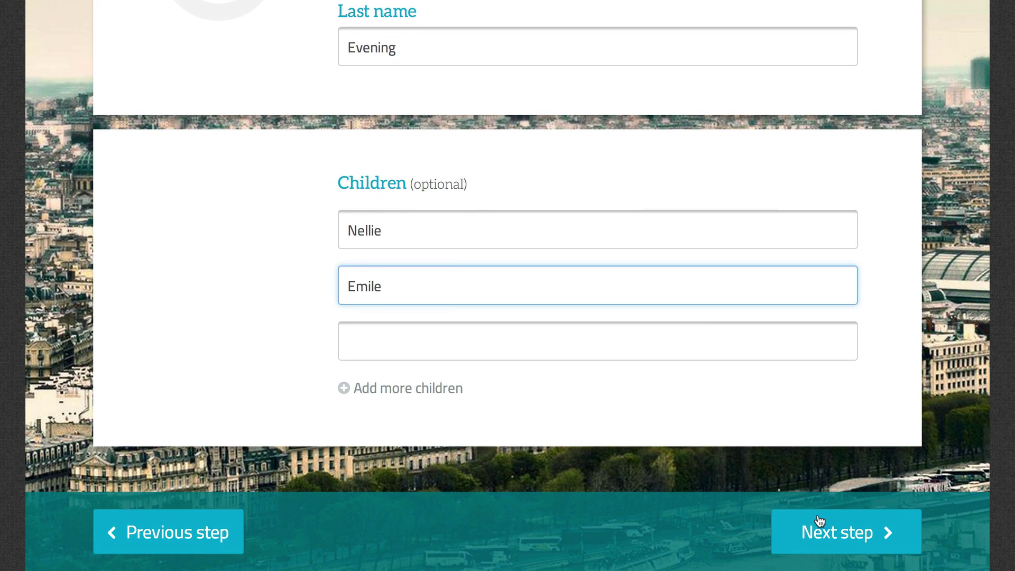
left_click(812, 532)
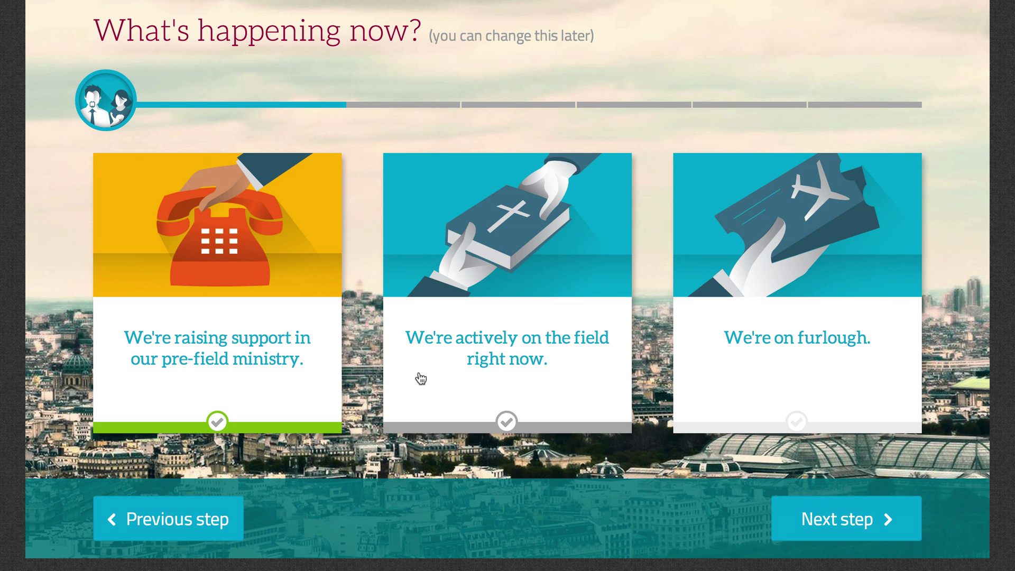
Keep 'We're raising support in our pre-field ministry' checked and continue to About our ministry.
left_click(863, 521)
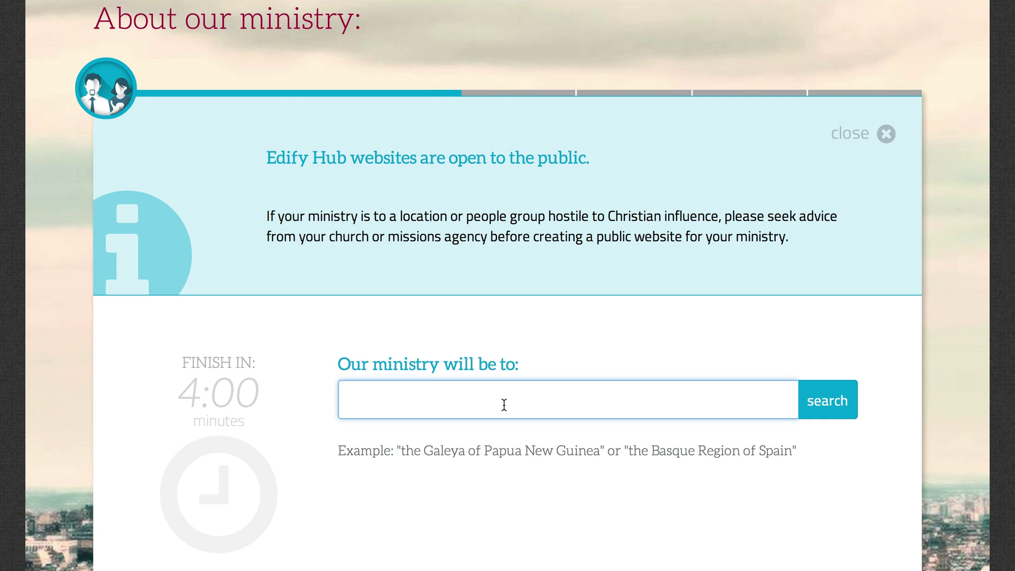
Look up 'the Teso of Uganda' as the ministry and keep Teso as the people group.
type("the Teso of Uganda")
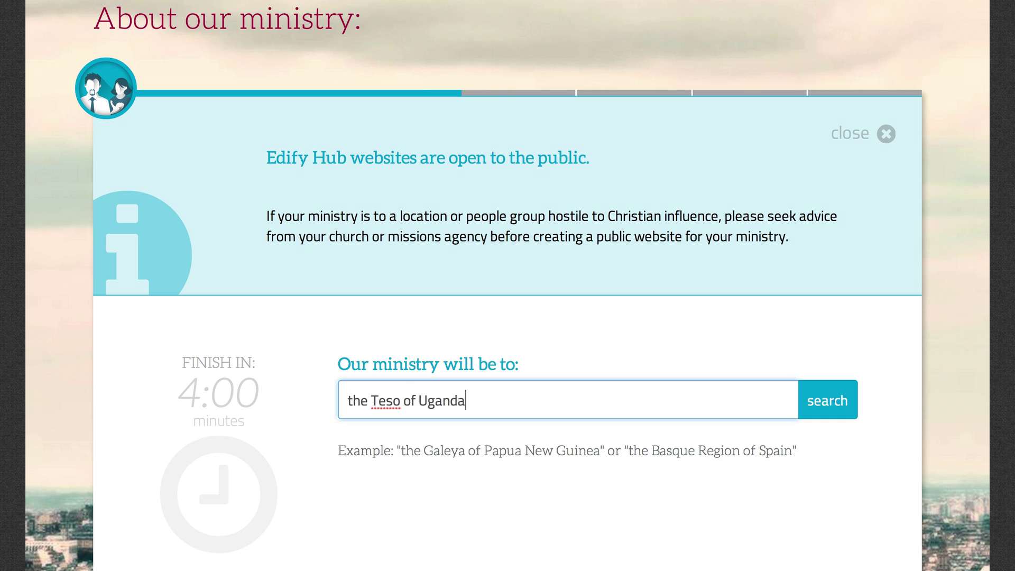
left_click(822, 413)
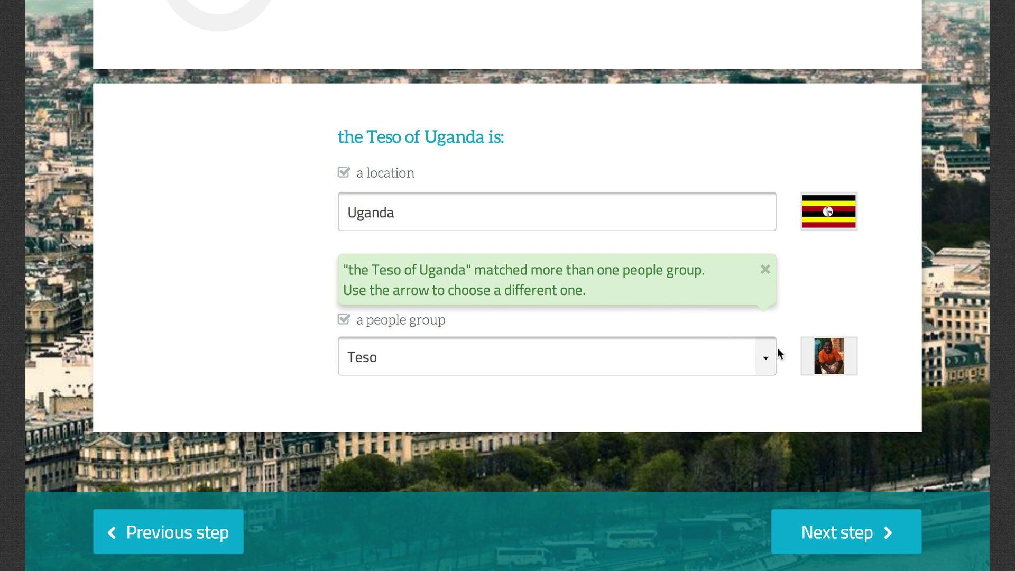
left_click(766, 360)
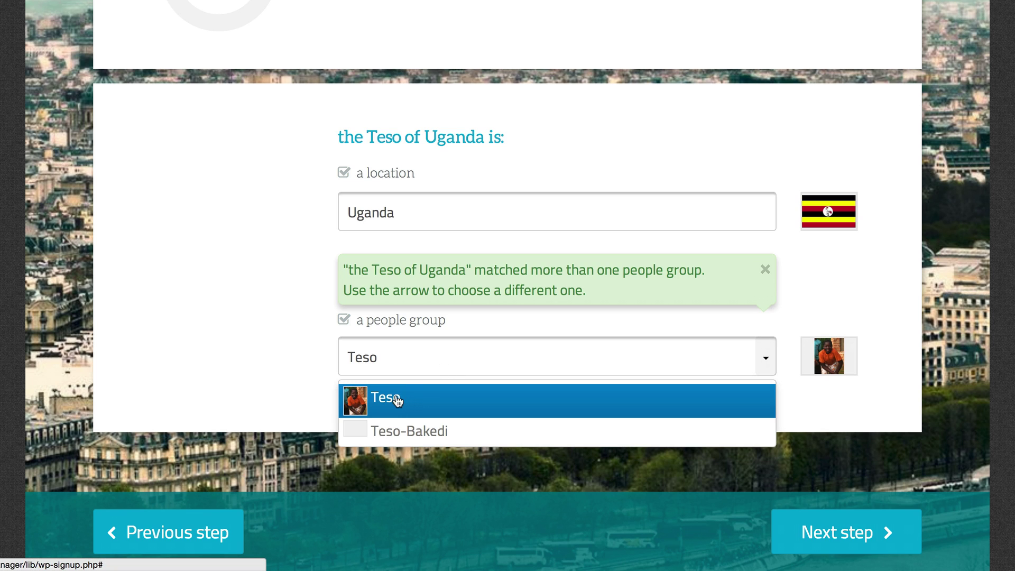
left_click(389, 402)
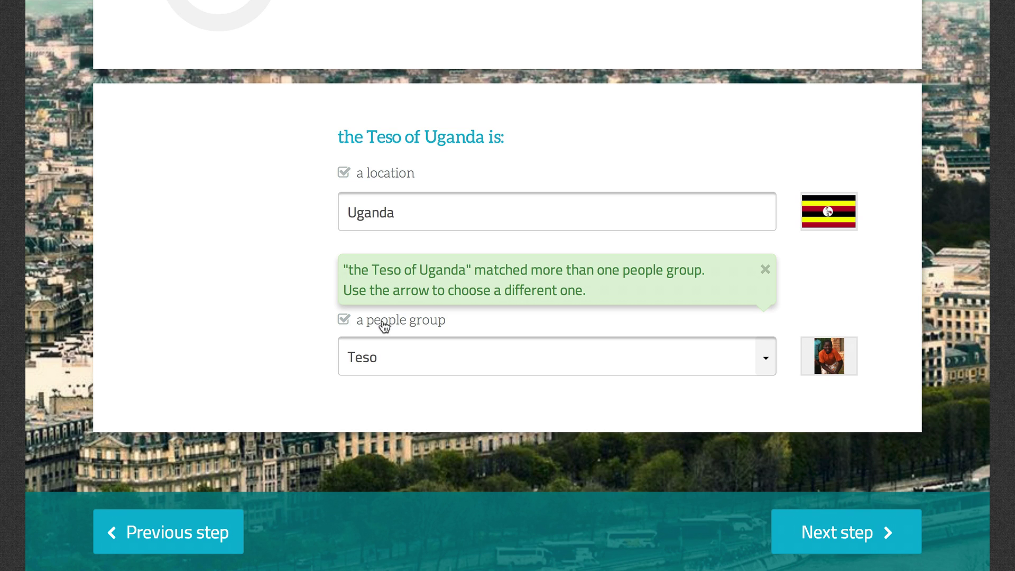
Re-enter Teso from the suggestions as the people group, then continue to Our support.
left_click(403, 357)
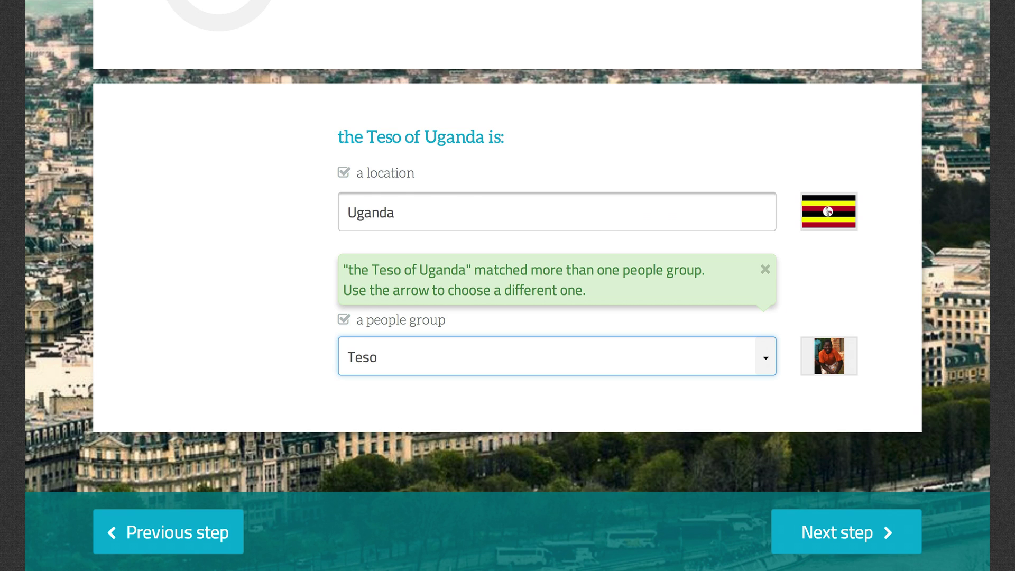
key("BackSpace")
key("BackSpace")
key("BackSpace")
key("BackSpace")
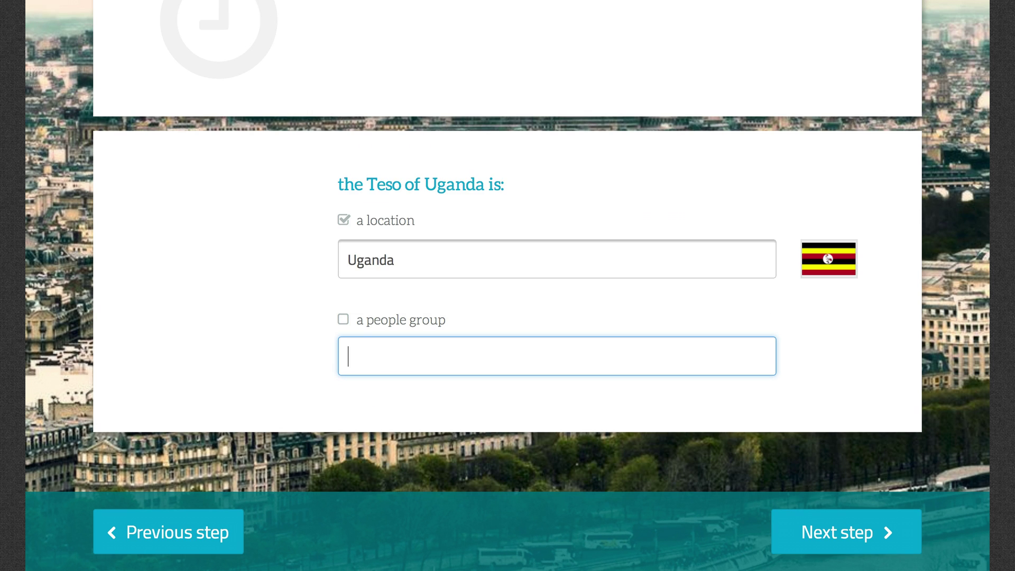
type("Ab")
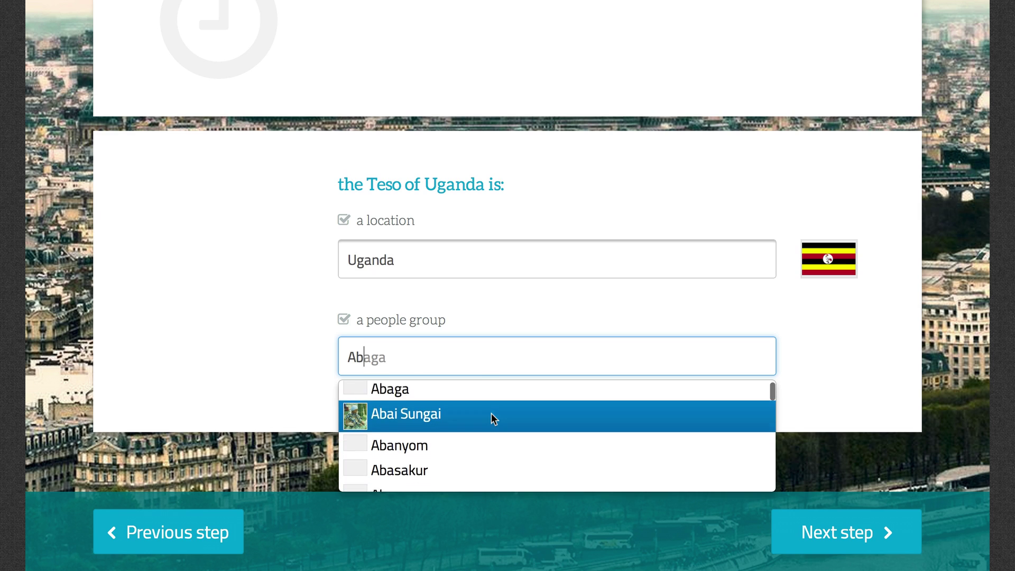
scroll(491, 417, "down", 1)
double_click(342, 356)
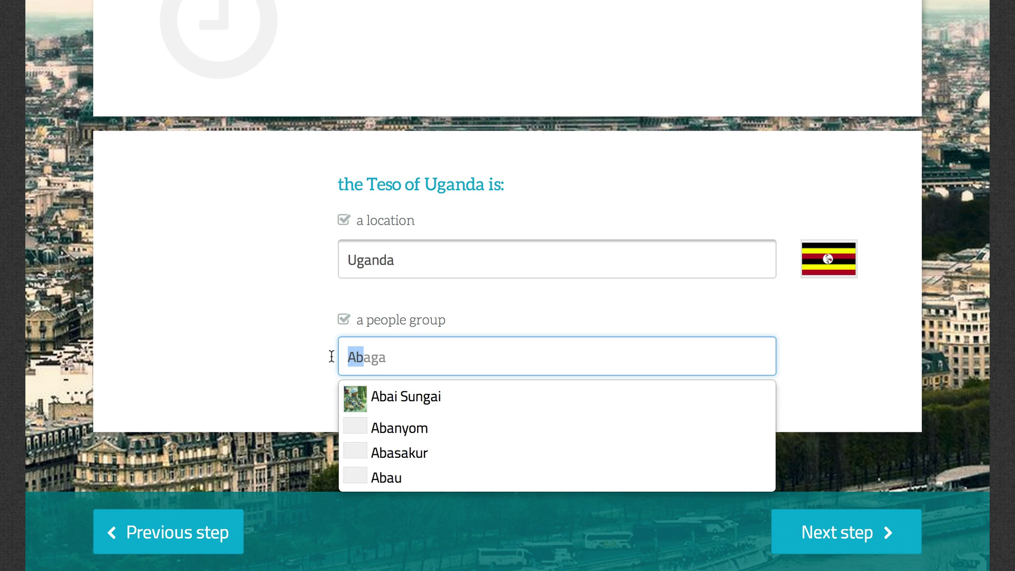
type("Teso")
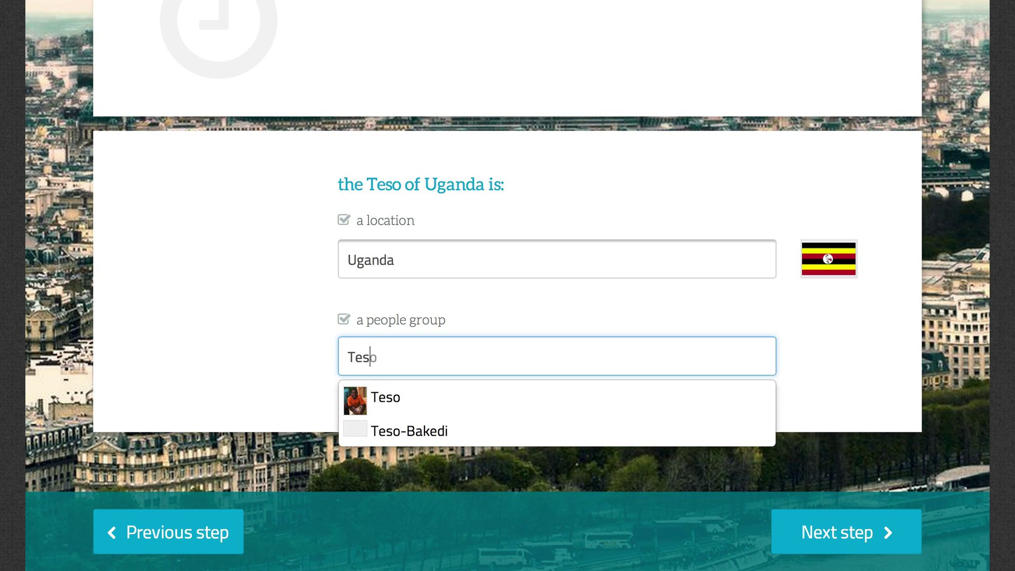
left_click(360, 392)
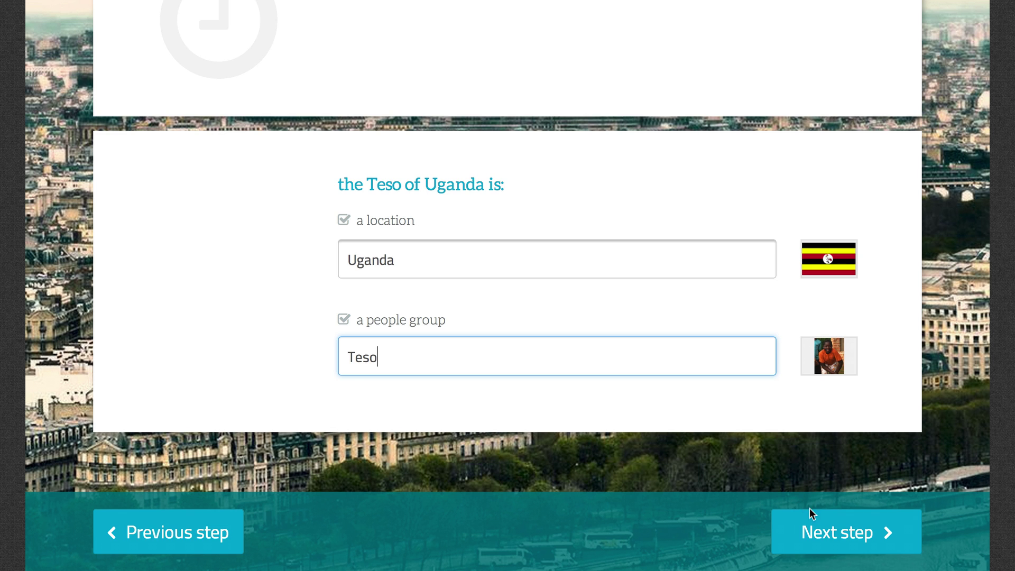
left_click(842, 532)
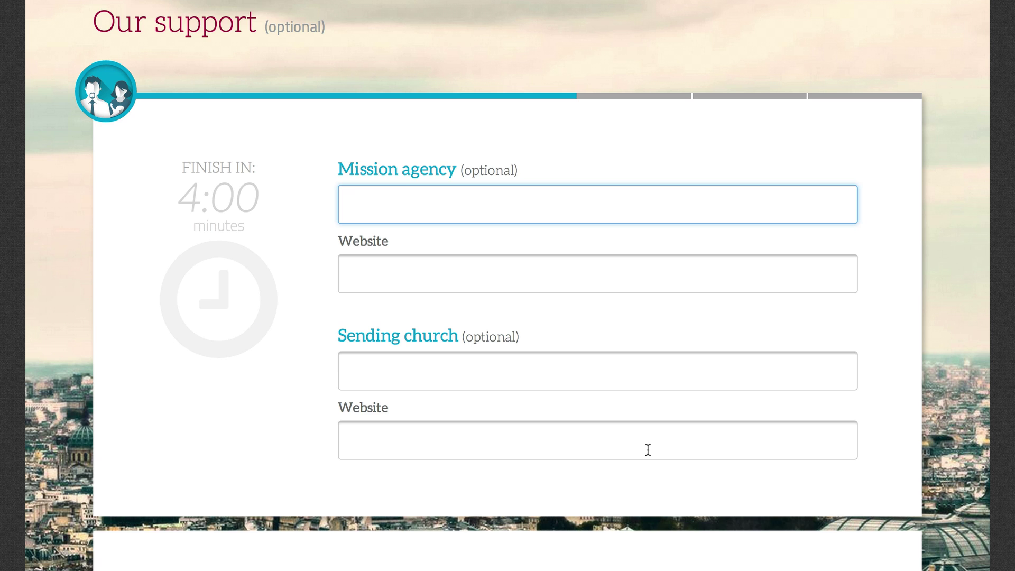
type("bimi")
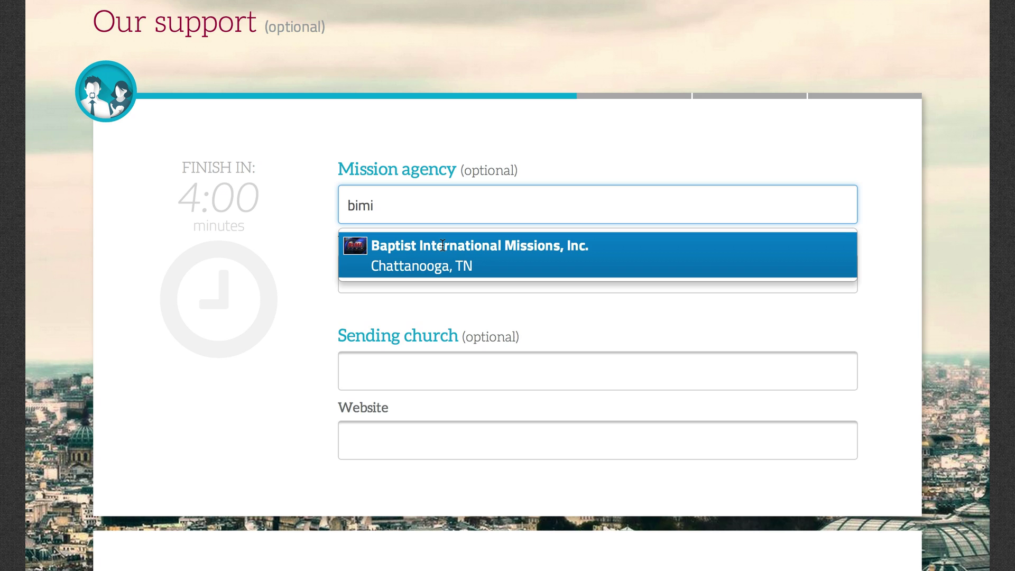
left_click(444, 246)
left_click(434, 406)
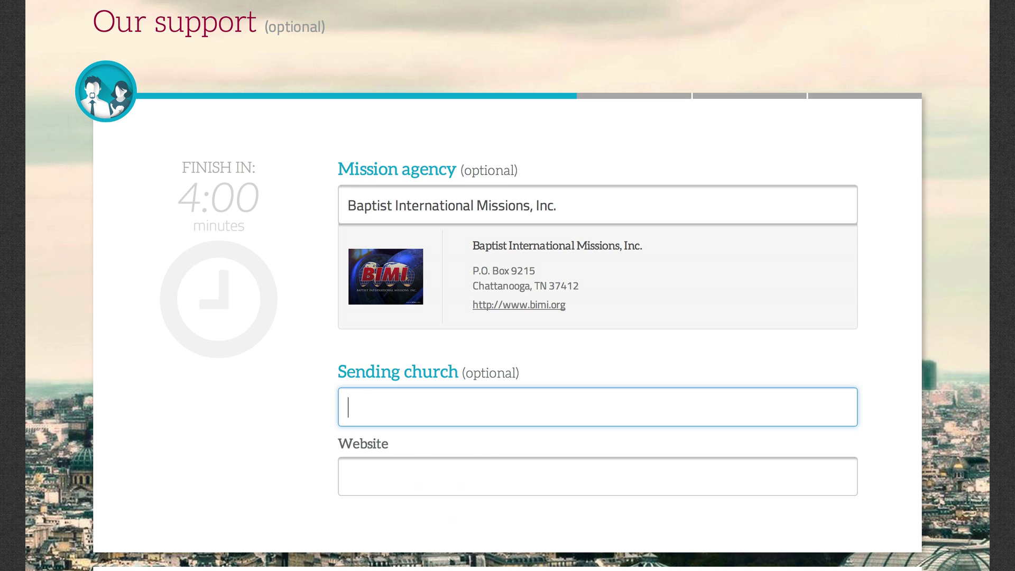
type("berean")
key("BackSpace")
key("BackSpace")
key("BackSpace")
key("BackSpace")
key("BackSpace")
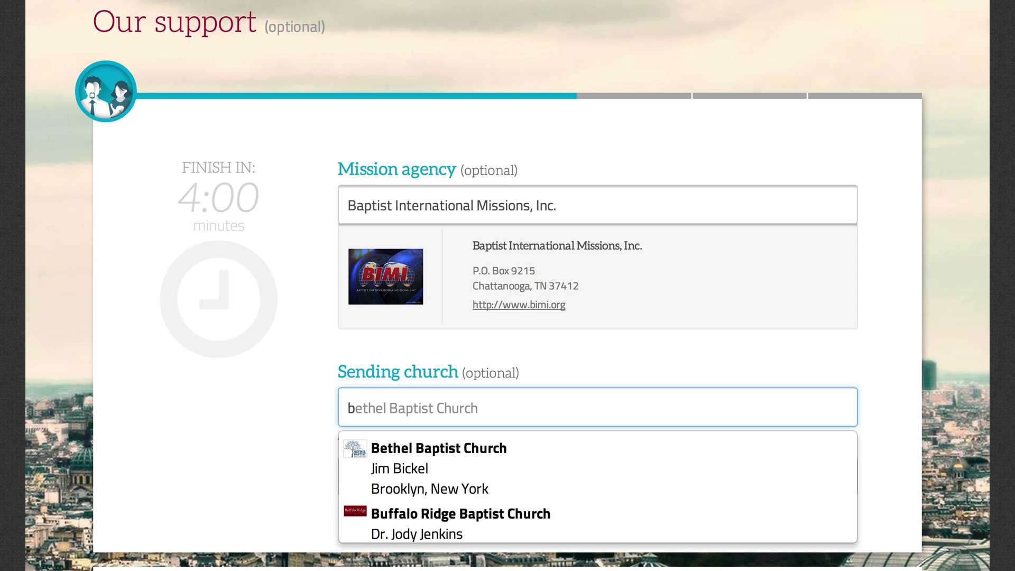
scroll(423, 481, "down", 2)
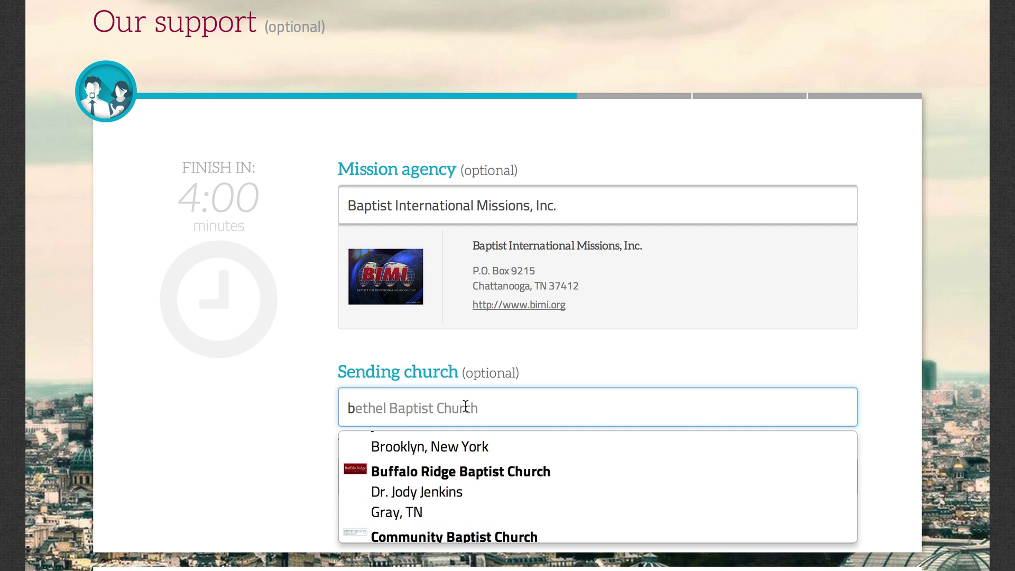
key("BackSpace")
type("B")
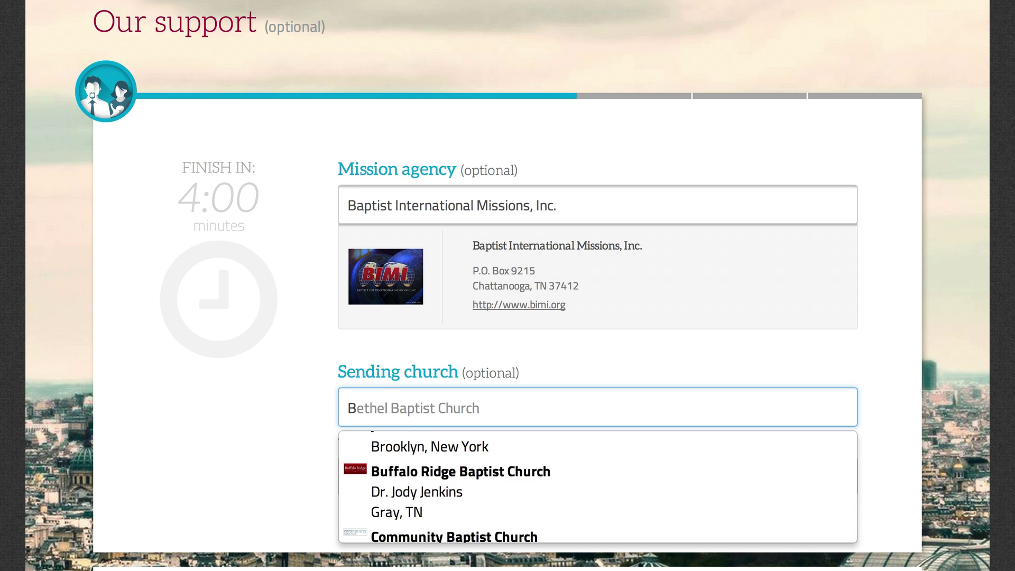
type("erean Bapti")
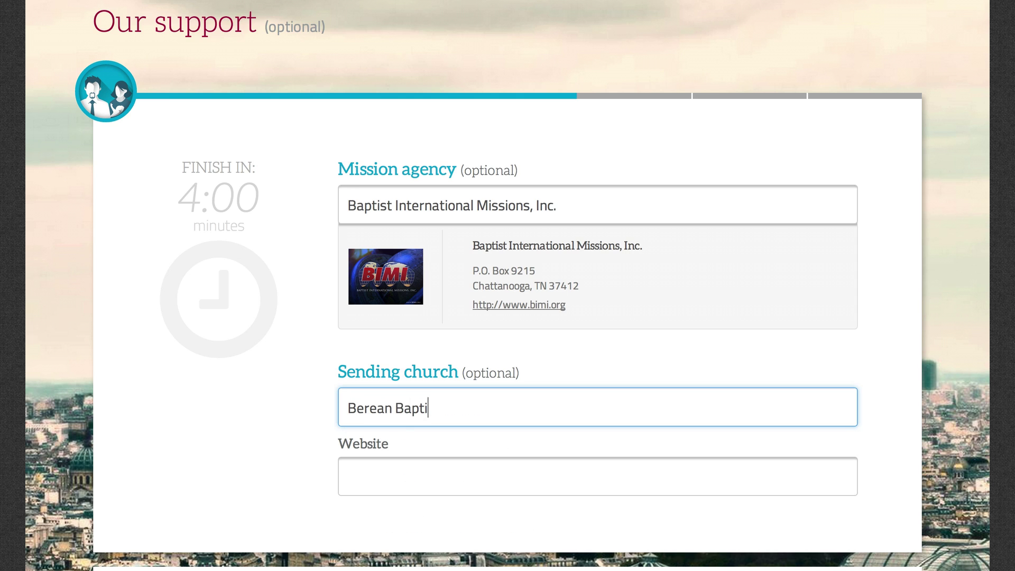
type("st Church")
key("Tab")
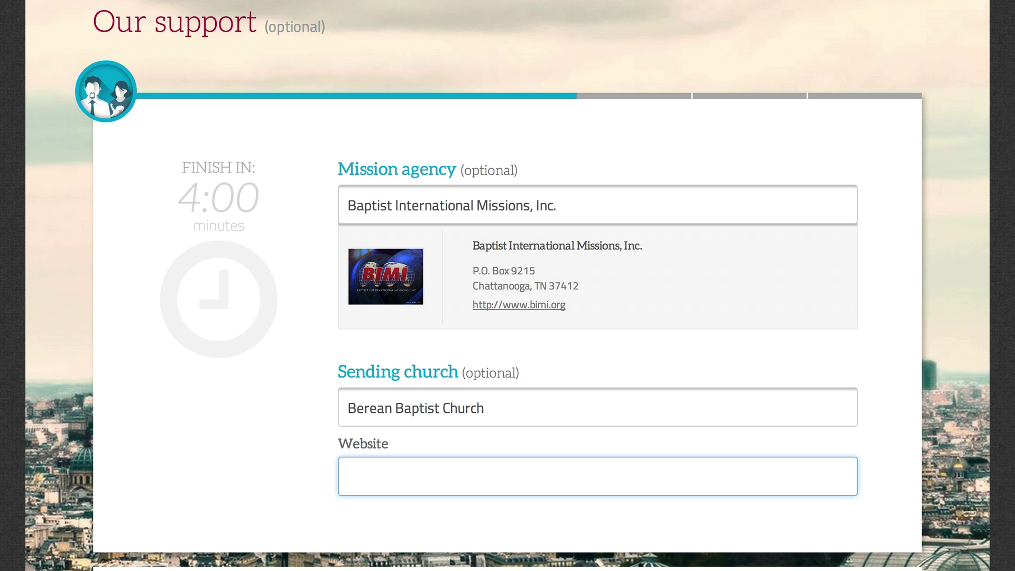
type("www.berean")
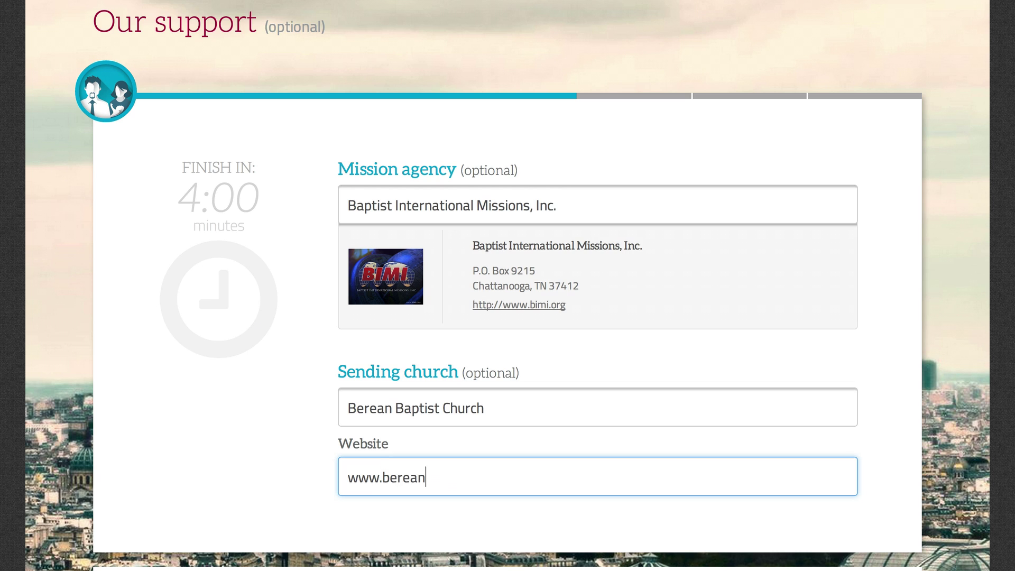
type("-baptist.org")
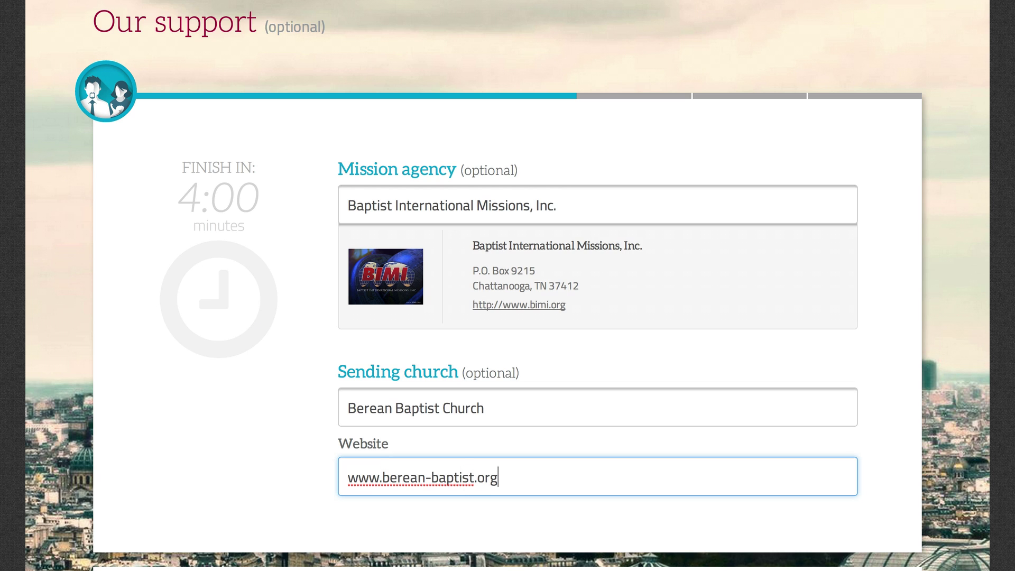
Show the current support level on the website, set to 25%.
scroll(498, 462, "down", 1)
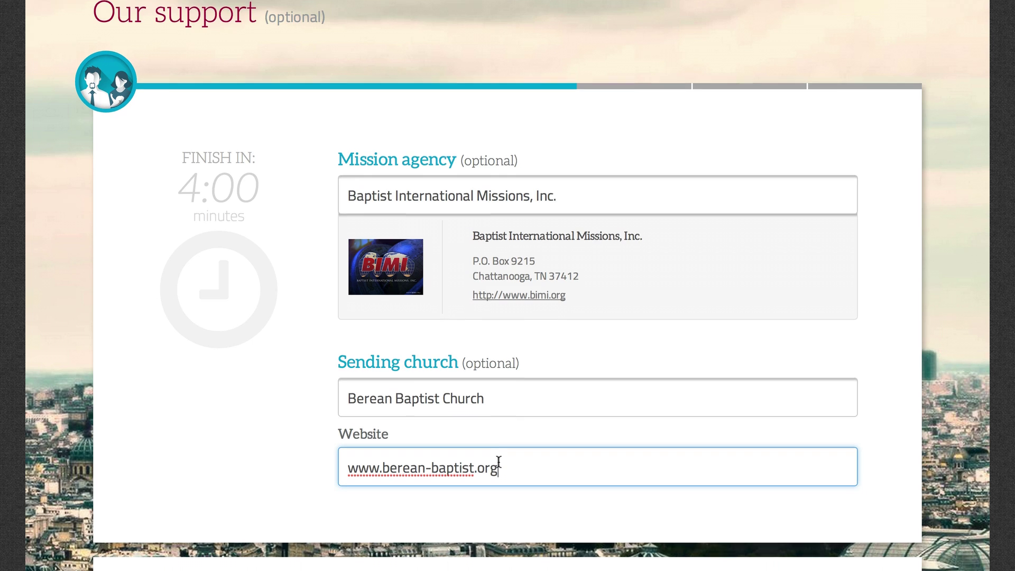
scroll(499, 461, "down", 5)
scroll(444, 410, "down", 1)
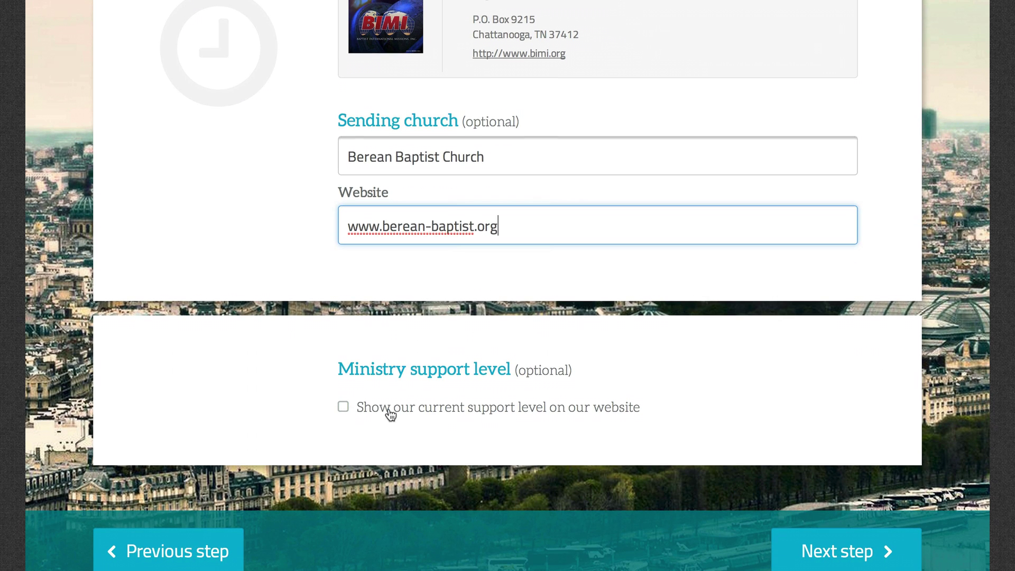
left_click(390, 412)
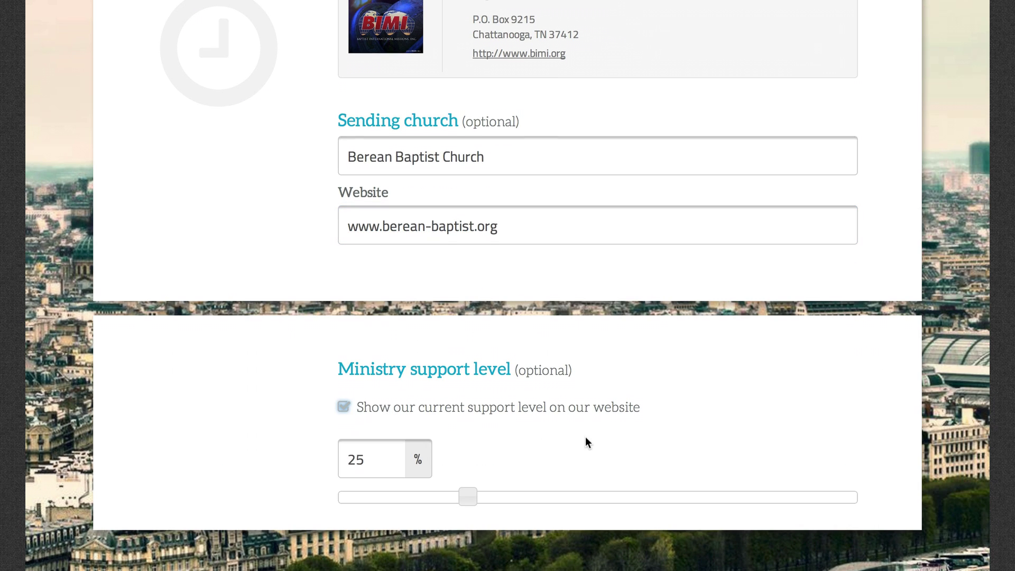
scroll(585, 438, "down", 2)
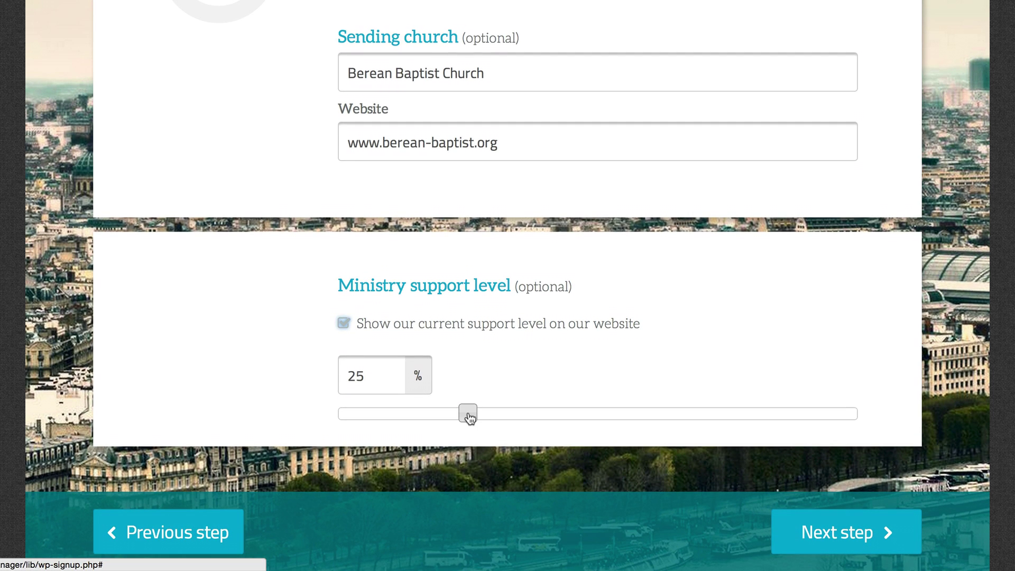
mouse_move(468, 417)
left_mouse_down()
mouse_move(585, 421)
mouse_move(383, 421)
mouse_move(474, 421)
left_mouse_up()
left_click(376, 378)
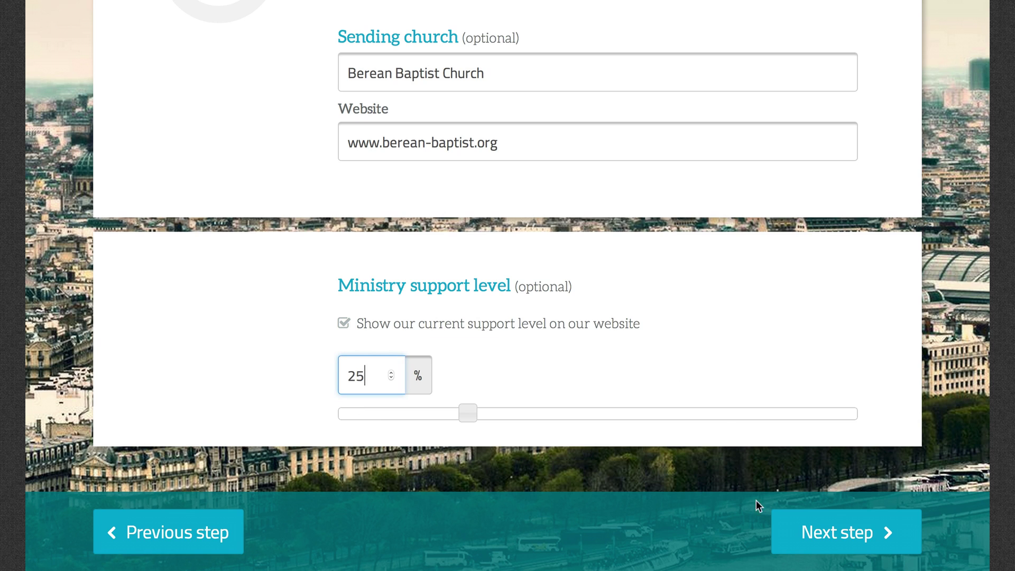
Shorten the site's web address to evening.edifyhub.com.
left_click(831, 534)
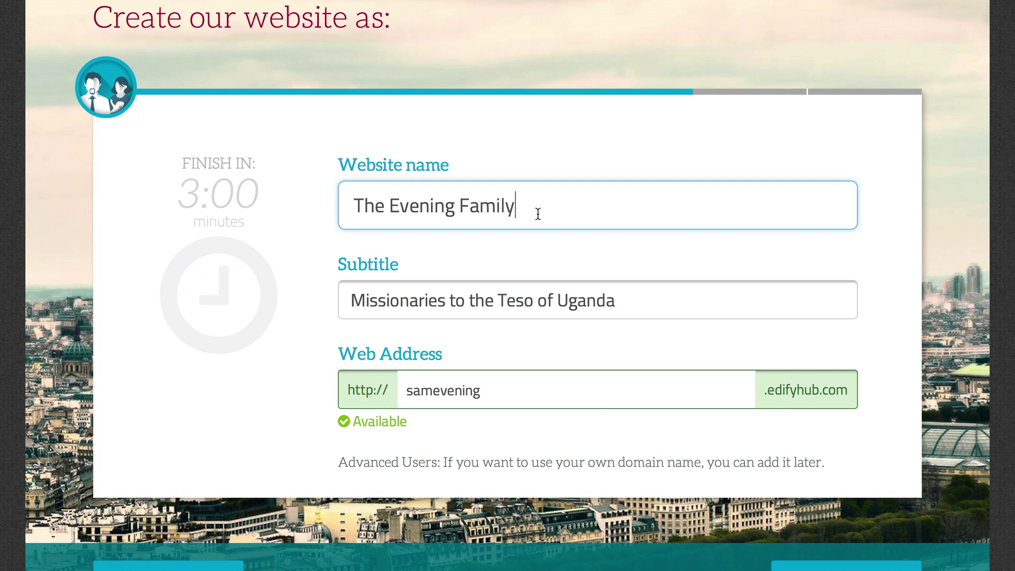
left_click(442, 212)
left_click(437, 394)
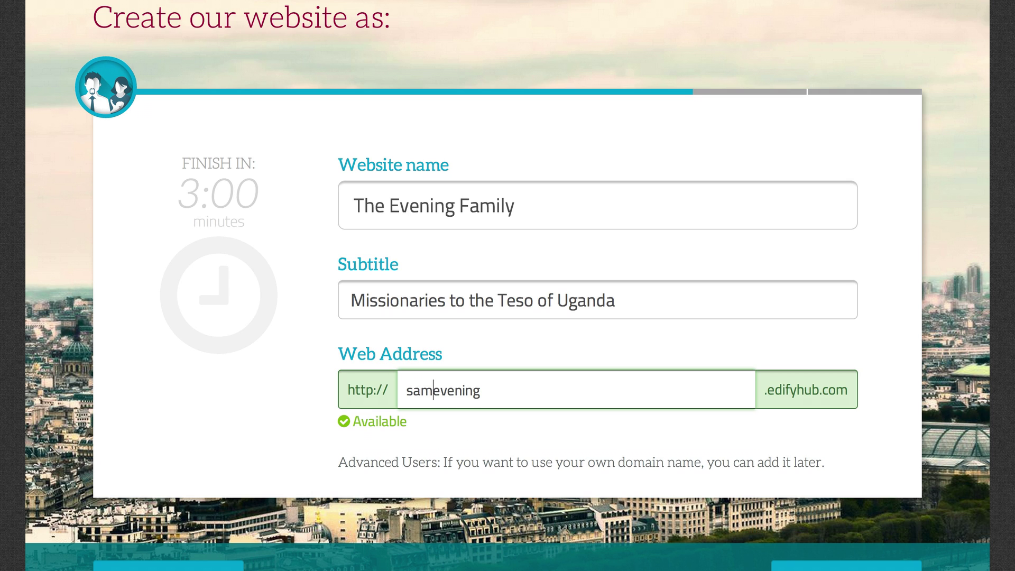
key("BackSpace")
key("BackSpace")
key("BackSpace")
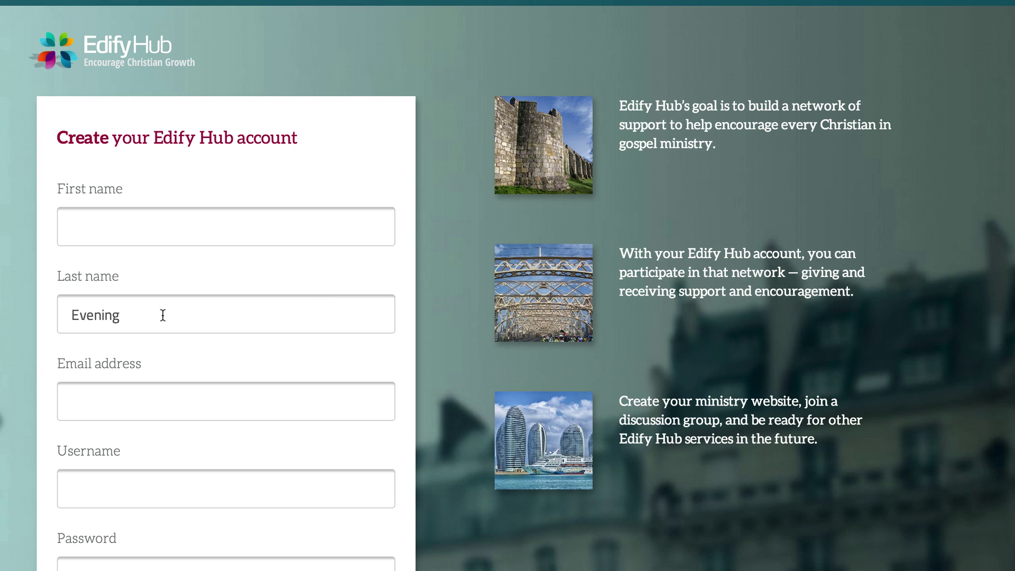
Enter the first name and the account e-mail address on the sign-up form.
left_click(75, 316)
left_click_drag(75, 316, 140, 315)
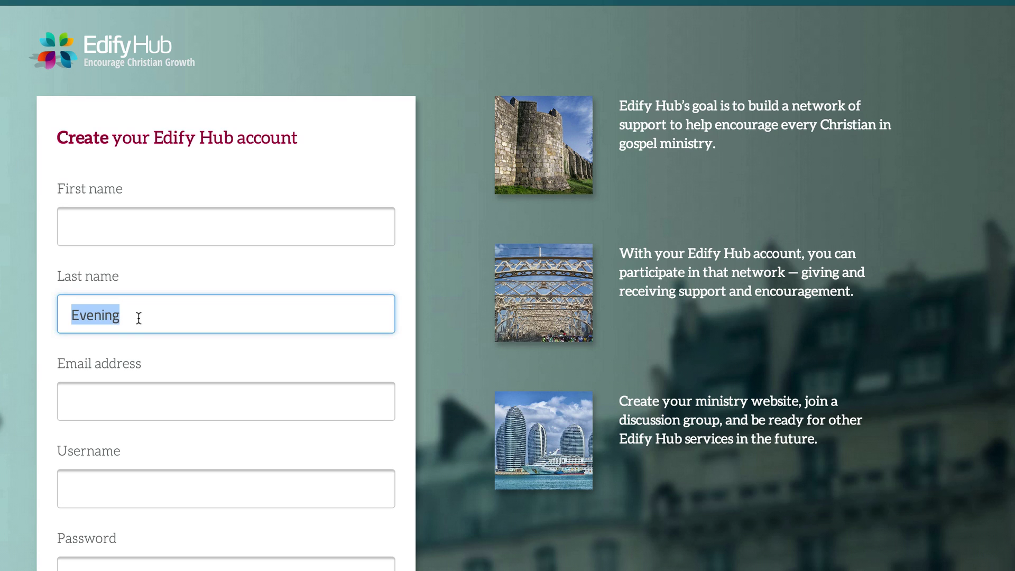
left_click(170, 227)
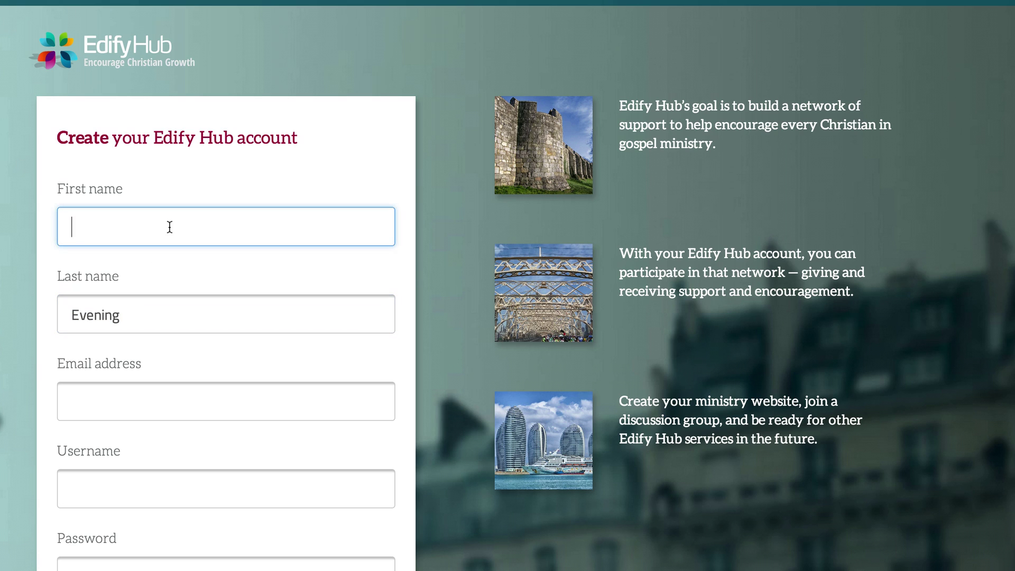
type("Sam")
key("Tab")
key("Tab")
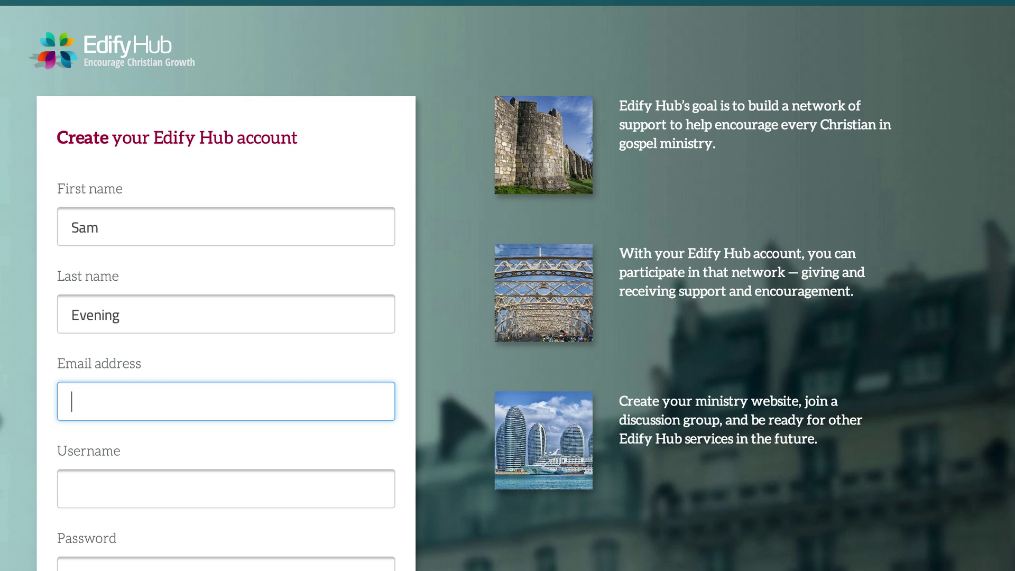
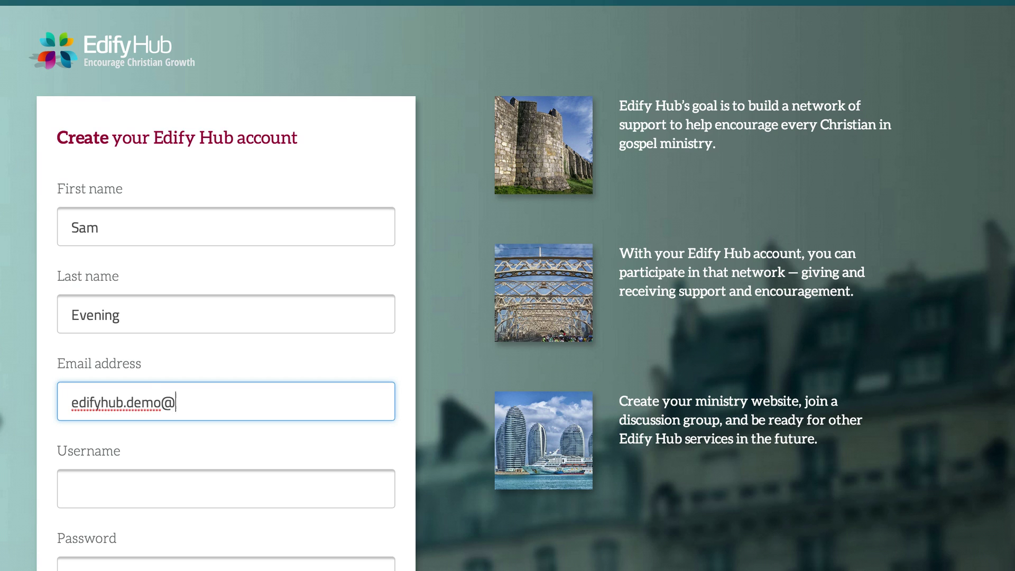
key("Tab")
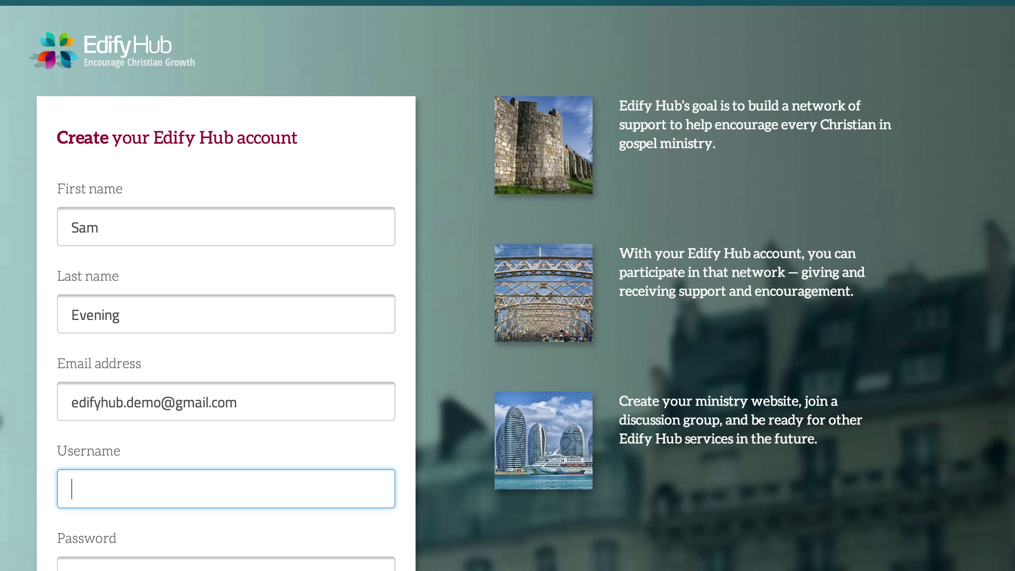
Enter a username and matching password, accept the terms of service, and submit.
scroll(507, 286, "down", 4)
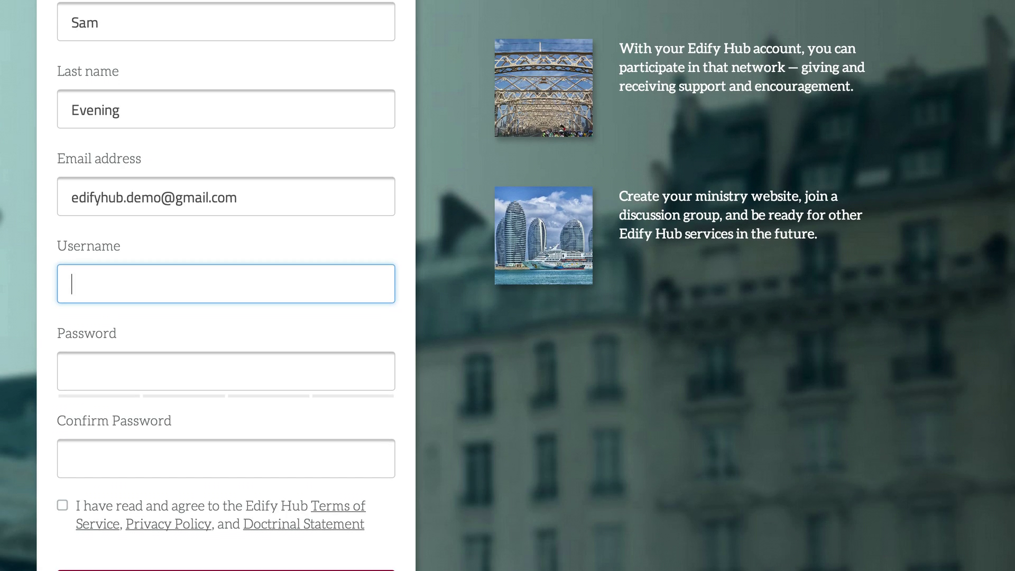
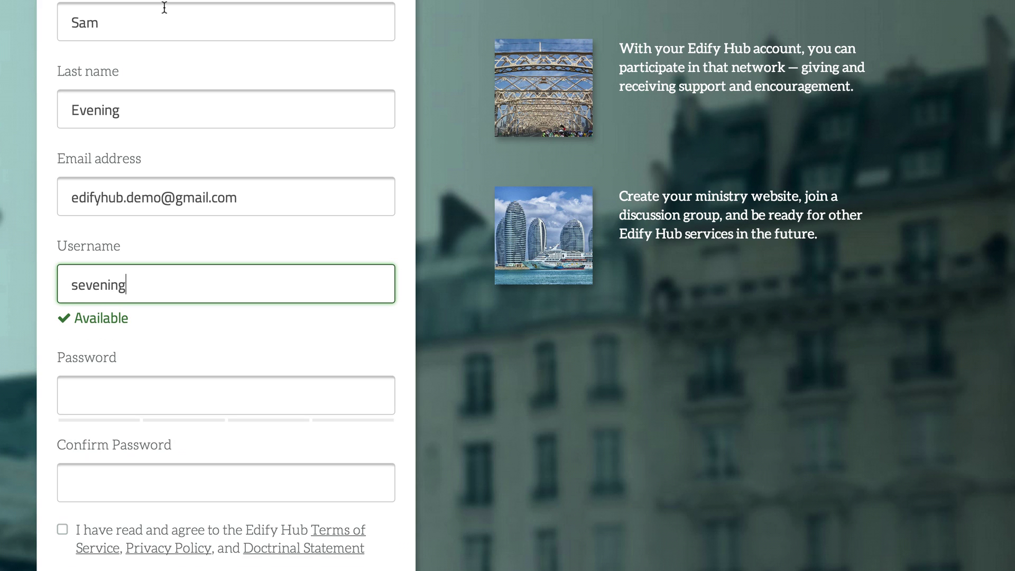
scroll(165, 9, "down", 3)
left_click(153, 198)
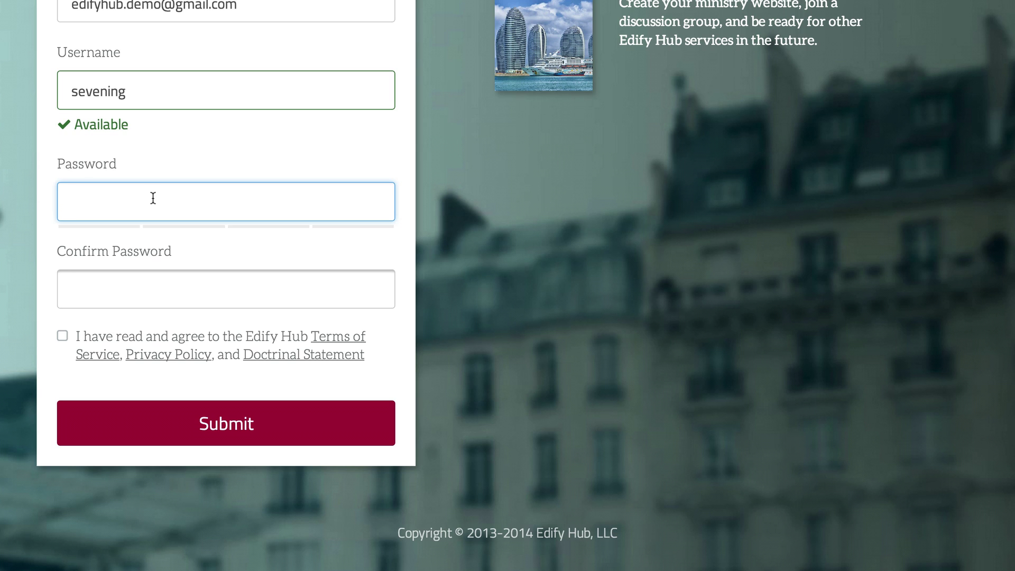
type("****")
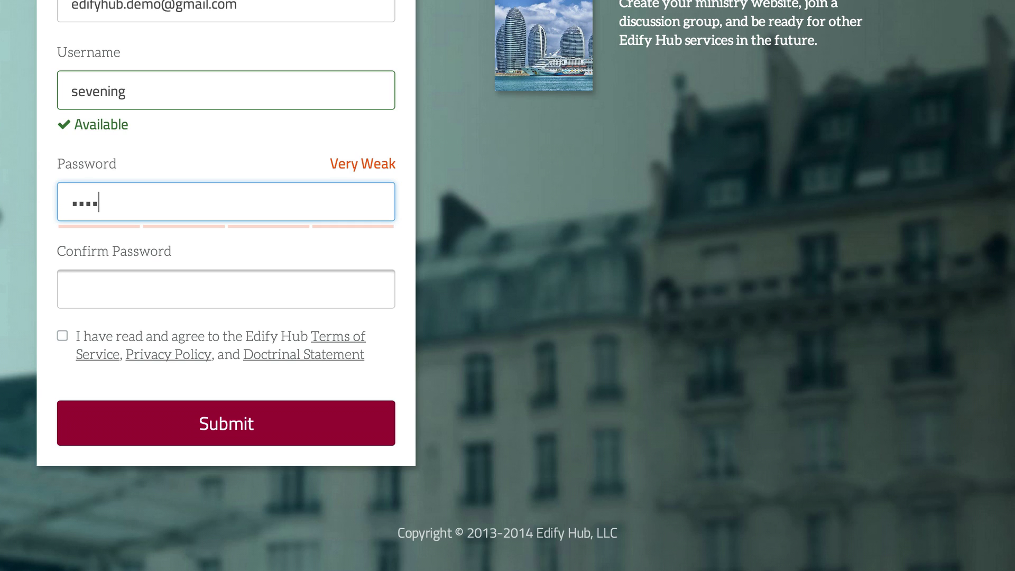
left_click(226, 288)
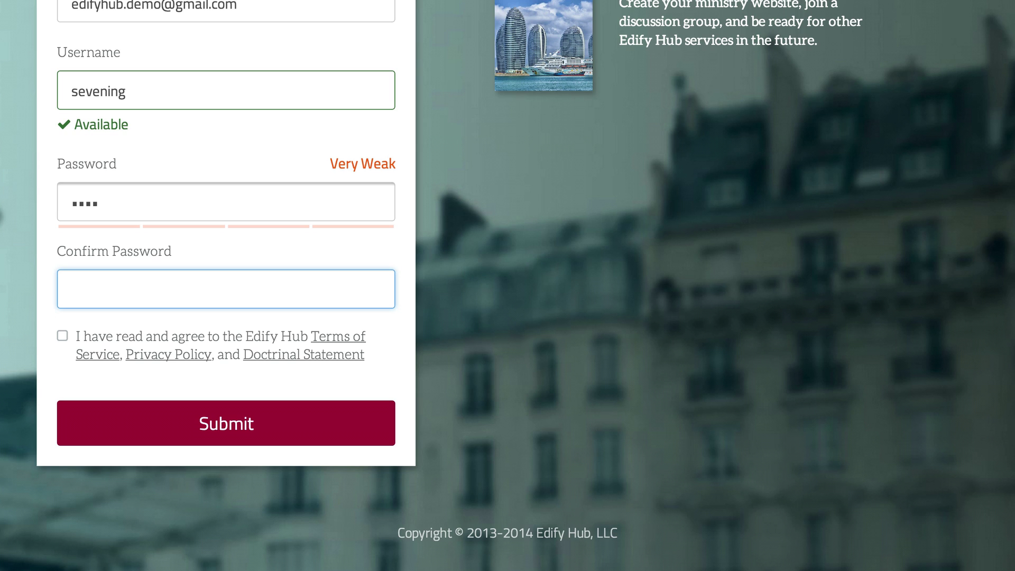
type("****")
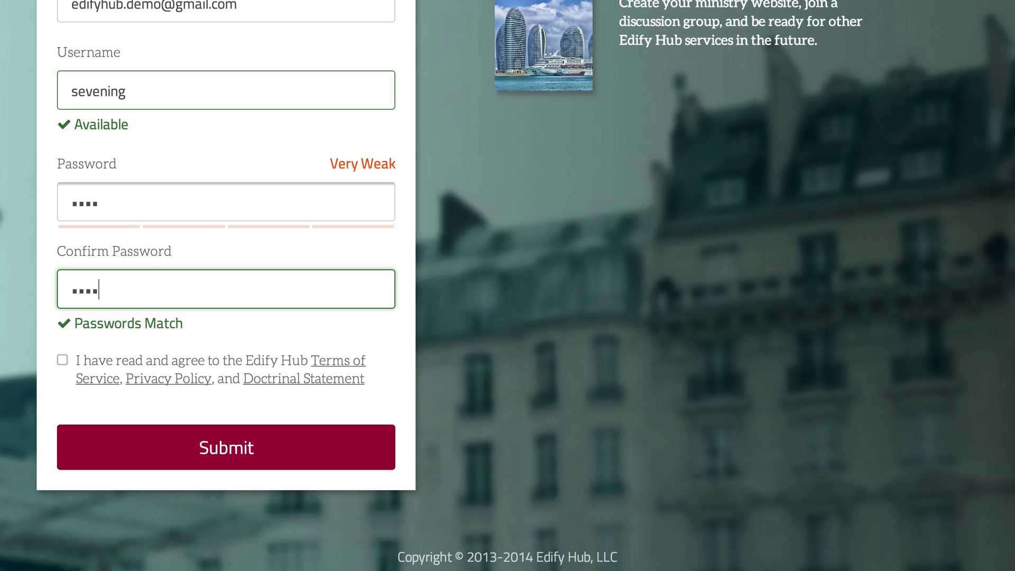
left_click(62, 362)
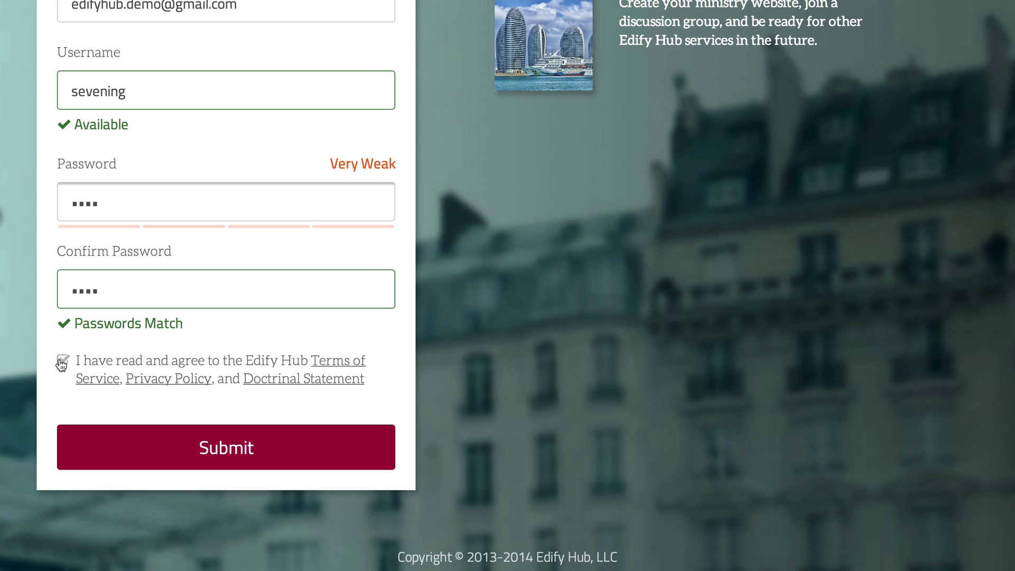
left_click(260, 450)
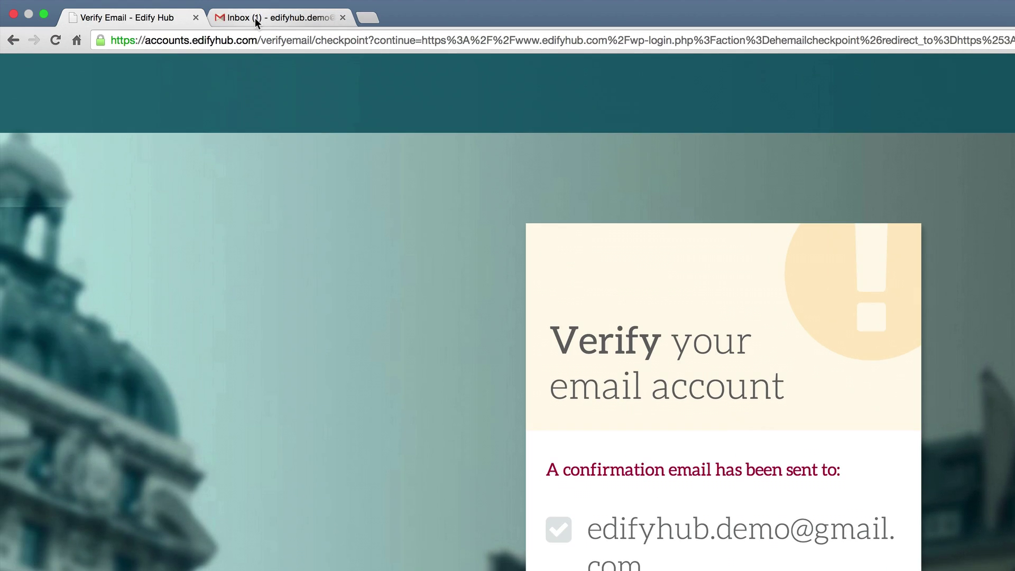
Switch to the Gmail inbox showing the unread Edify Hub confirmation message.
left_click(254, 18)
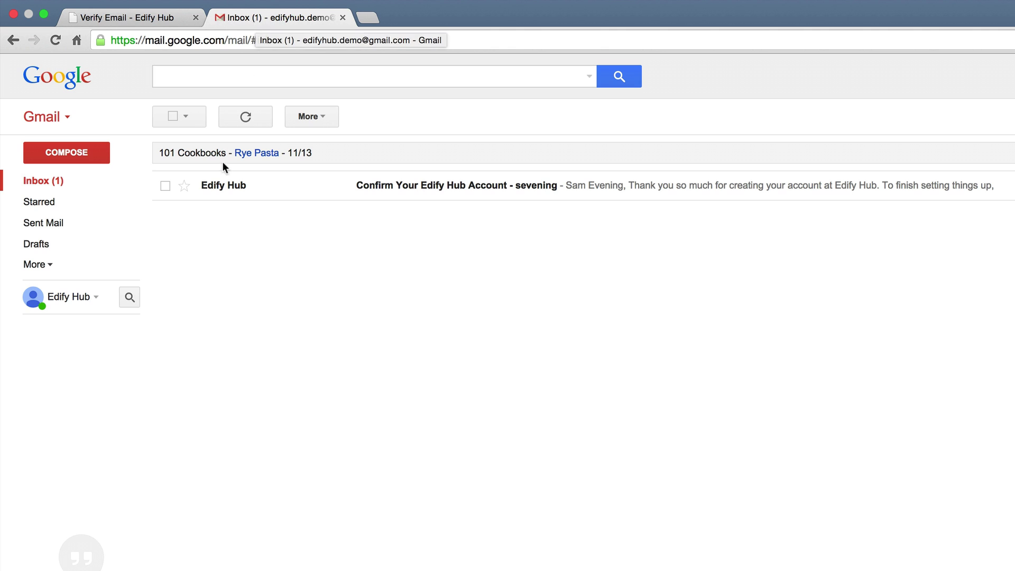
Open the 'Confirm Your Edify Hub Account' email, dismiss the tip, and follow 'Confirm Your Email Address'.
left_click(222, 193)
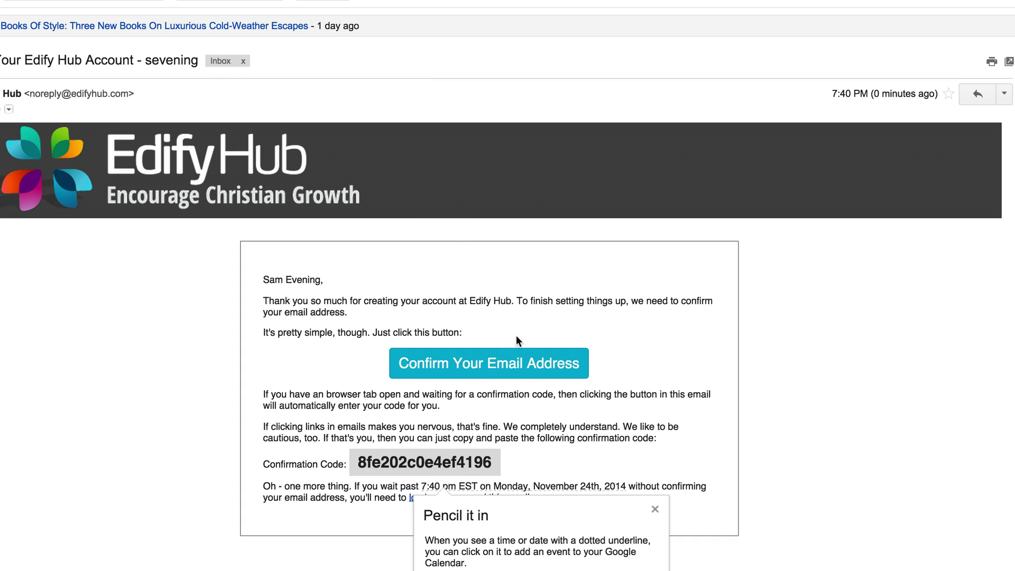
left_click(655, 509)
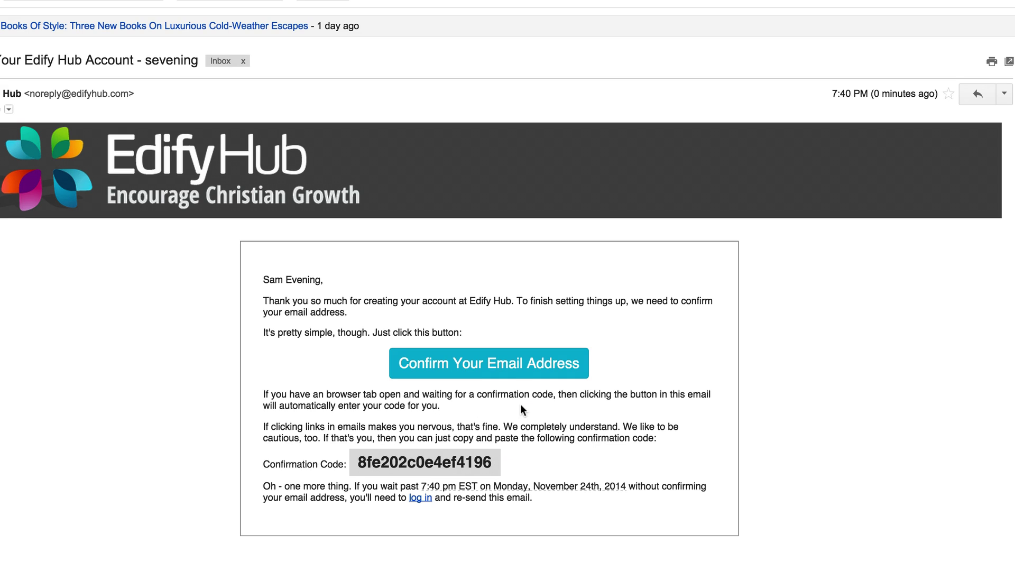
left_click(477, 364)
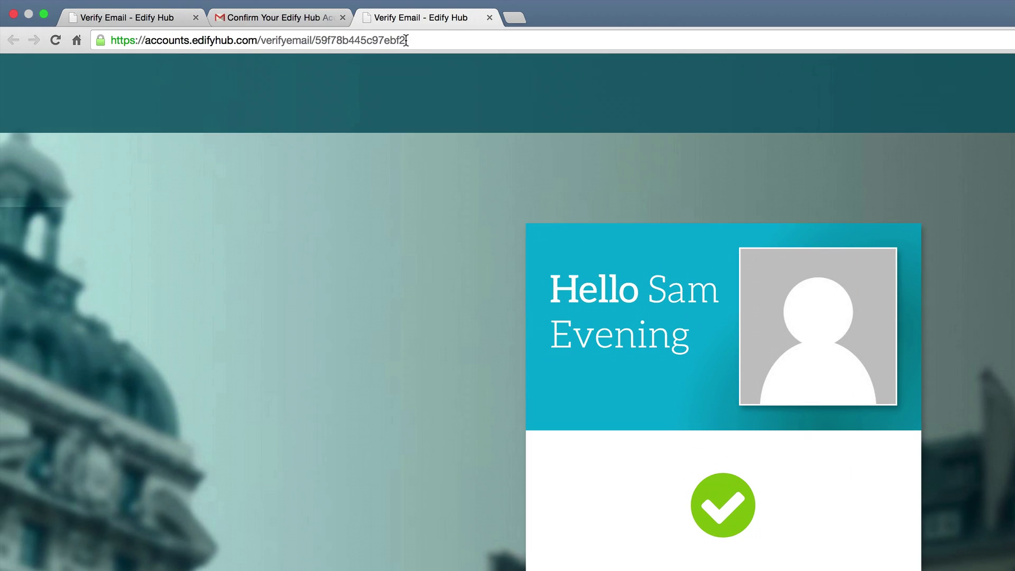
Return to the original Edify Hub tab and review the website summary.
left_click(133, 17)
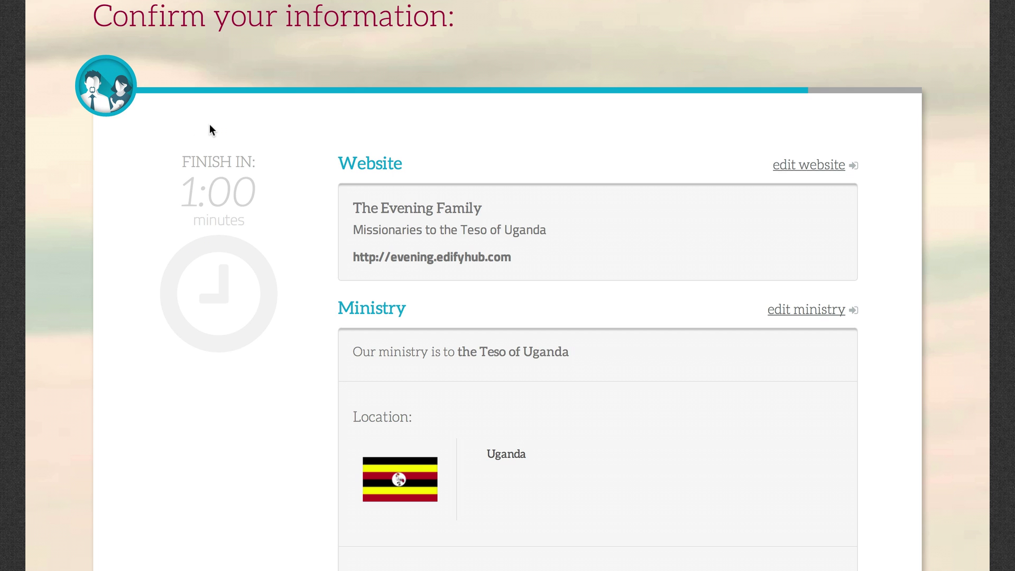
scroll(217, 144, "down", 3)
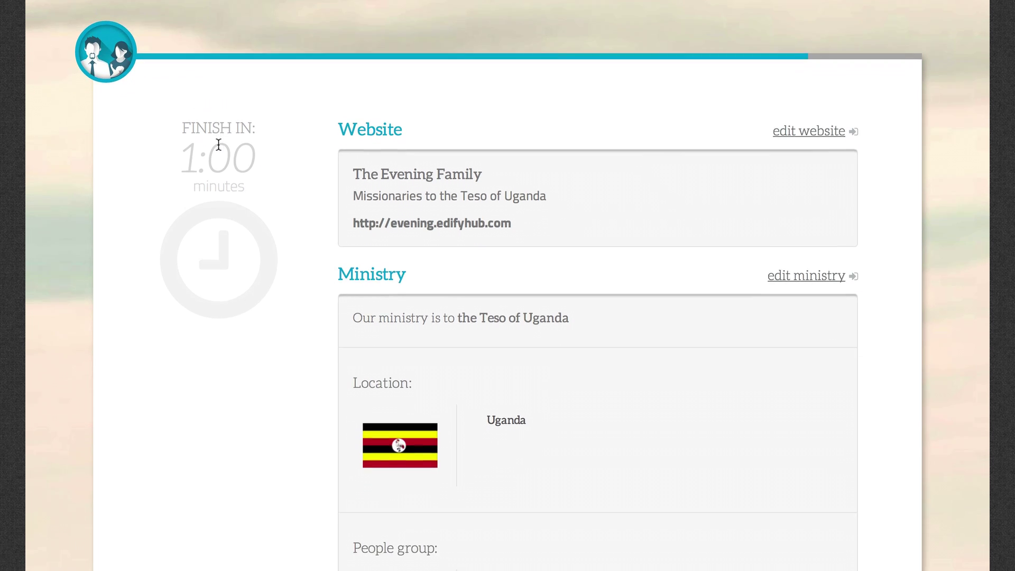
scroll(217, 144, "up", 2)
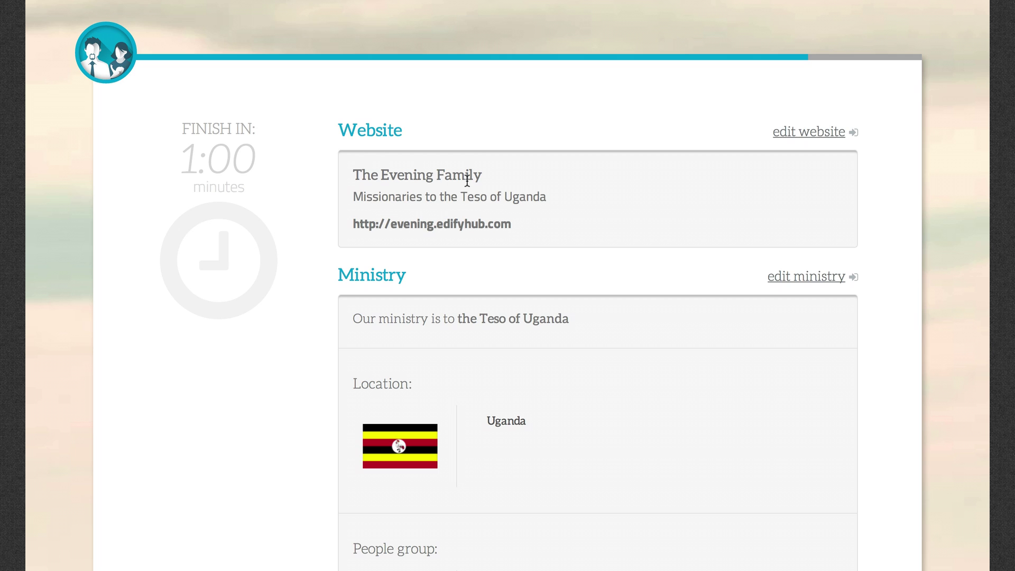
scroll(467, 181, "down", 1)
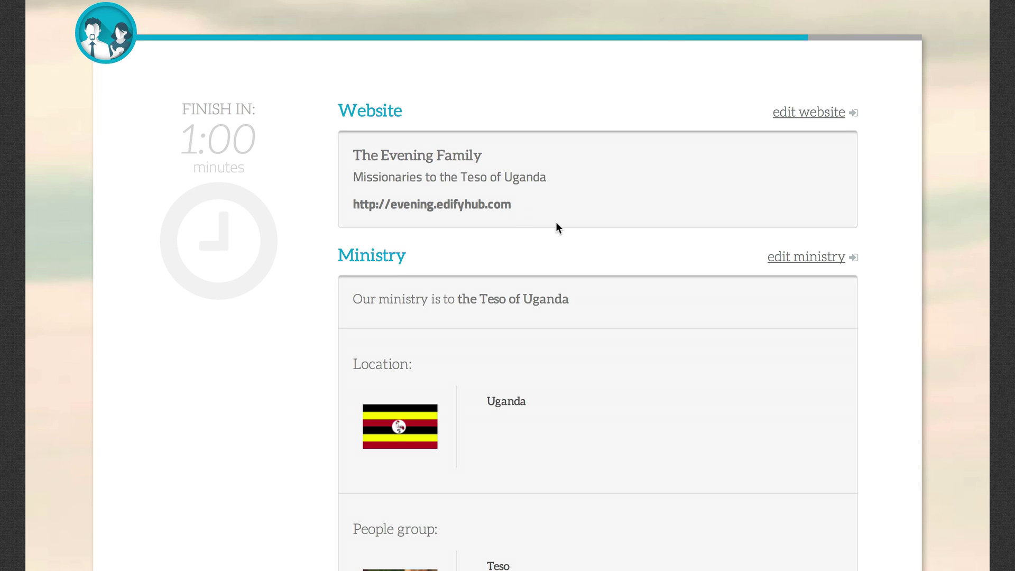
scroll(555, 222, "down", 1)
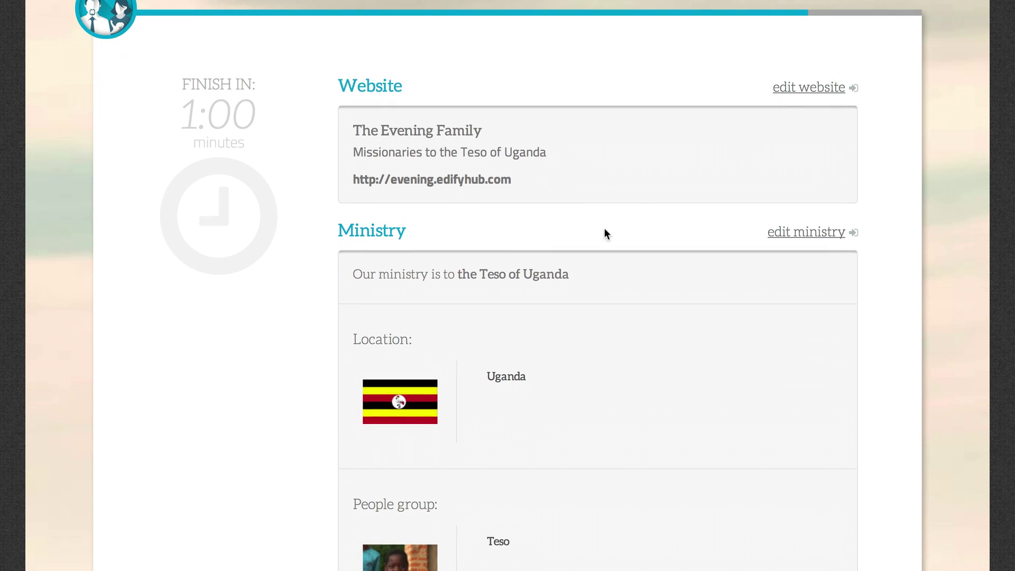
scroll(596, 227, "down", 3)
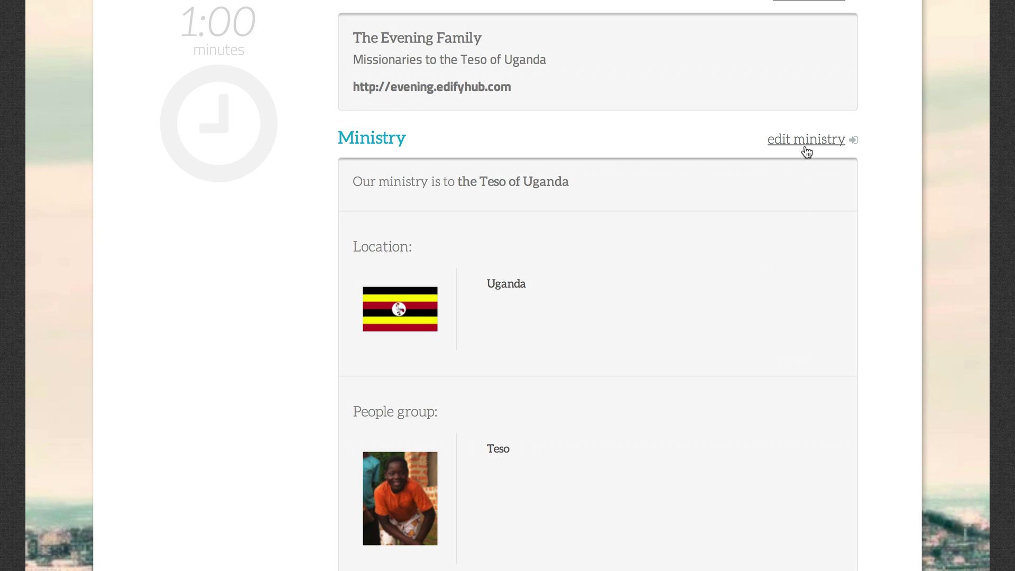
scroll(748, 252, "down", 4)
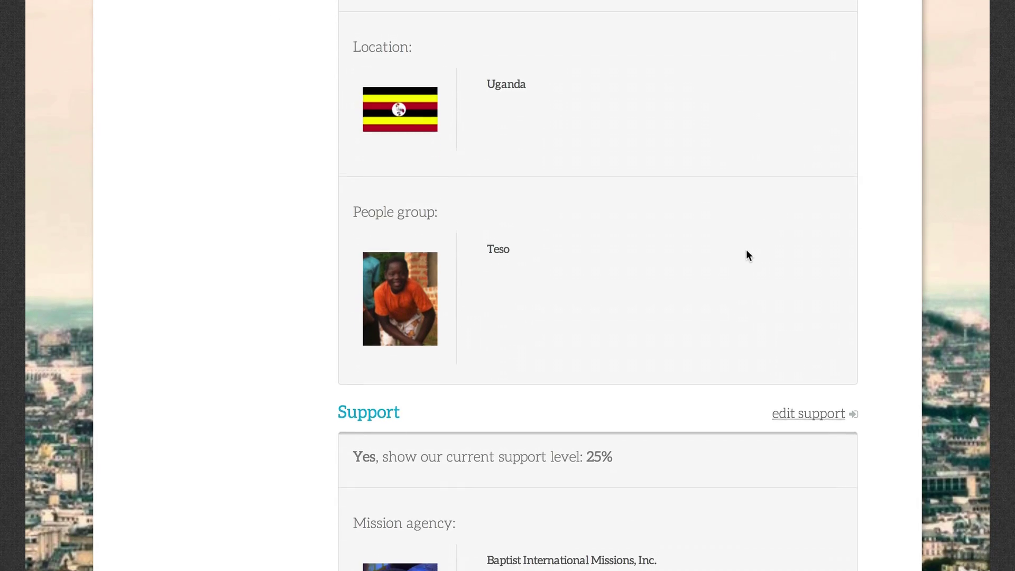
scroll(685, 283, "down", 5)
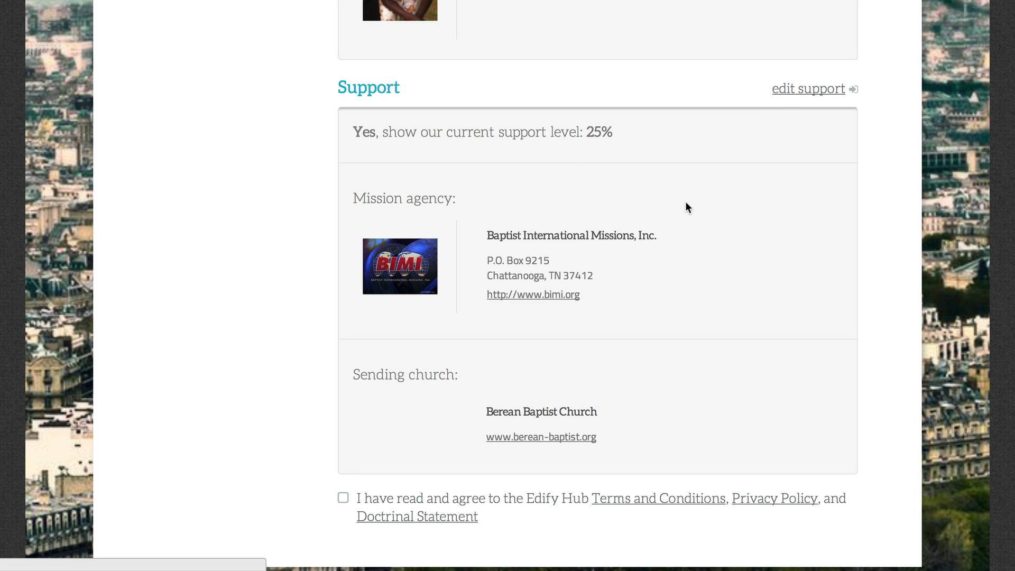
scroll(686, 206, "down", 2)
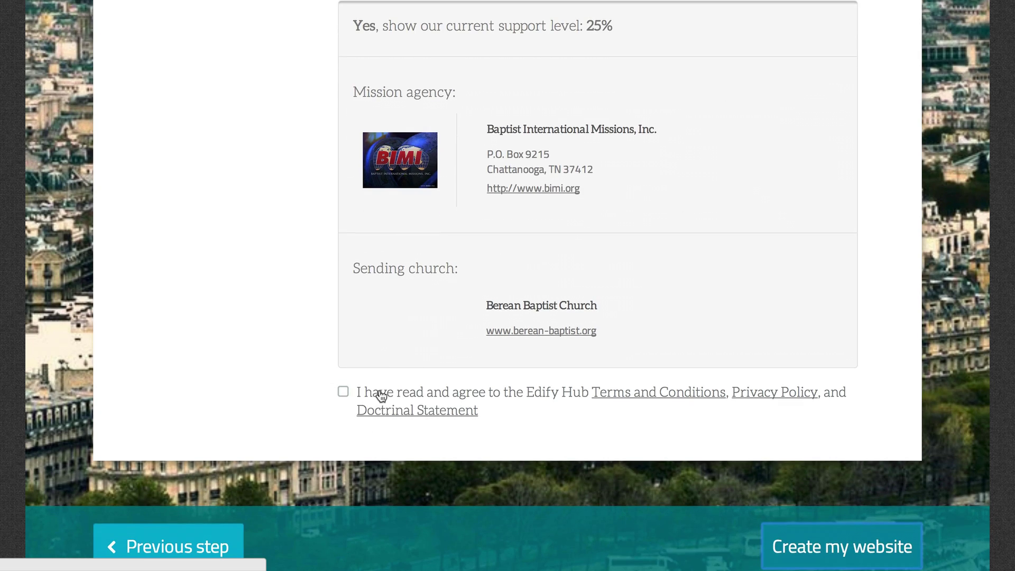
Accept the terms and conditions and create The Evening Family website.
left_click(379, 393)
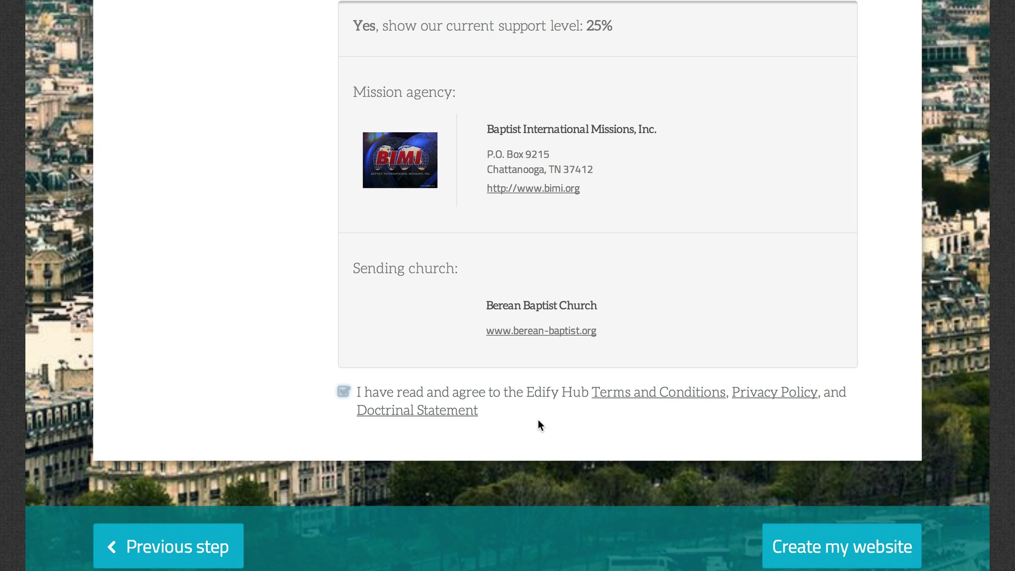
scroll(703, 485, "down", 1)
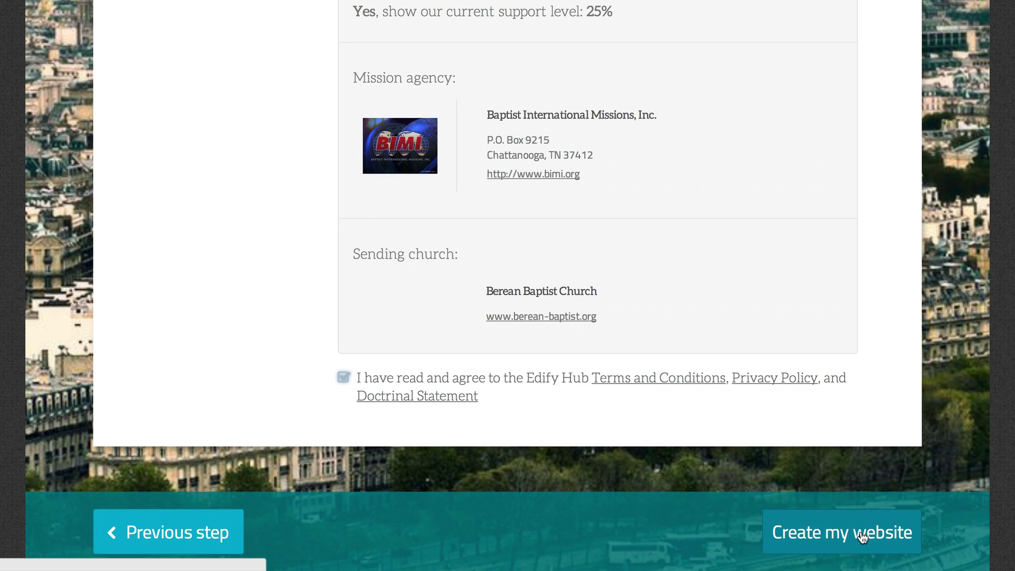
left_click(861, 535)
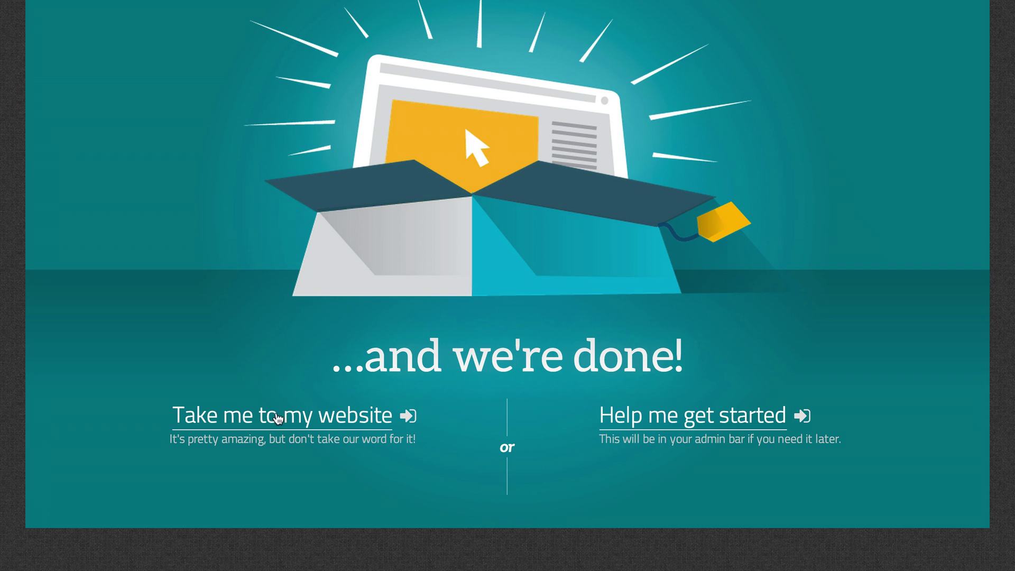
Open the finished 'The Evening Family' website once the build completes.
left_click(249, 417)
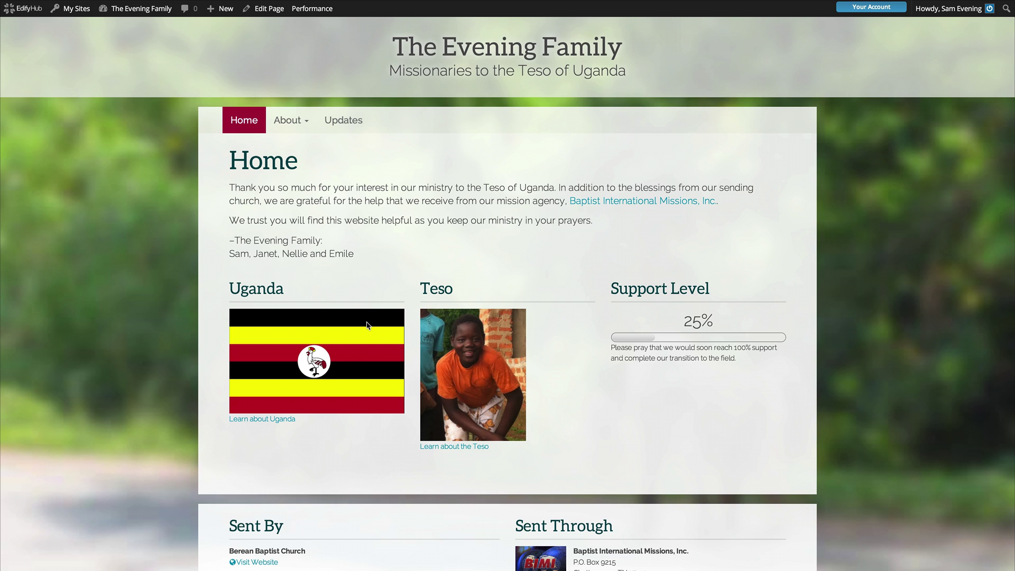
Review the Home page's Uganda, Teso and 25% support sections, then go to About Us.
scroll(385, 323, "down", 1)
scroll(384, 323, "down", 3)
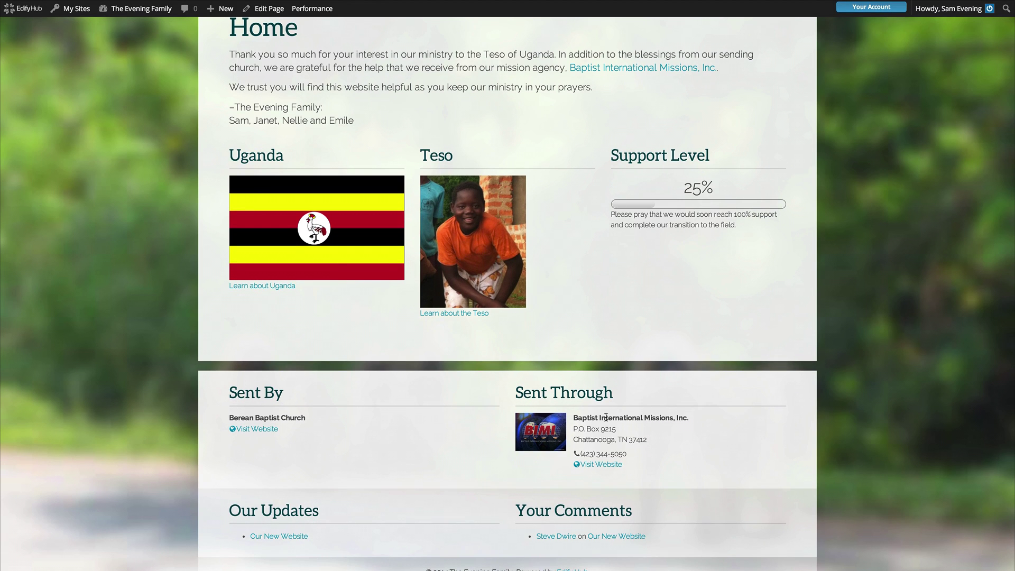
scroll(403, 369, "up", 1)
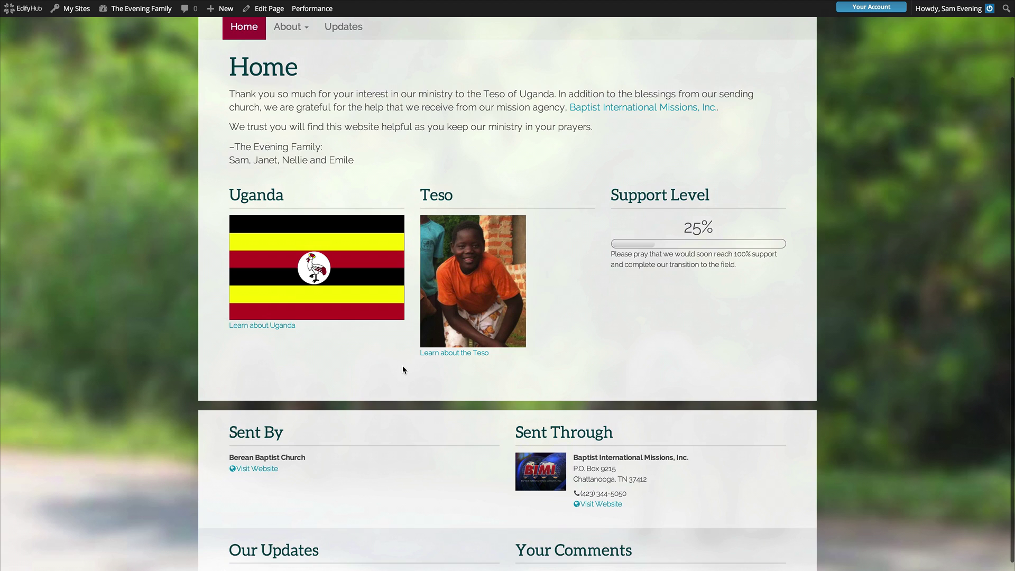
scroll(402, 369, "up", 2)
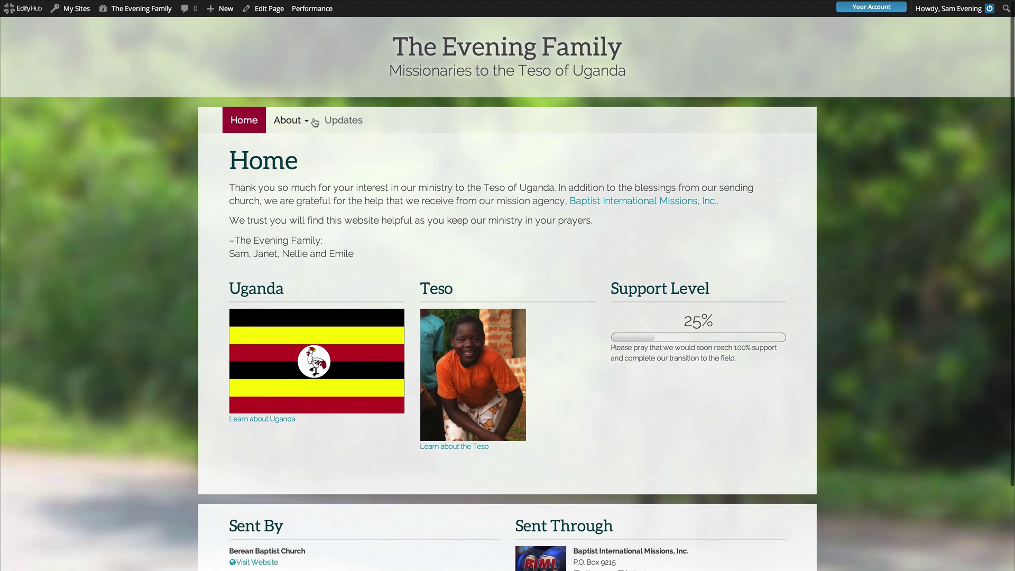
left_click(289, 122)
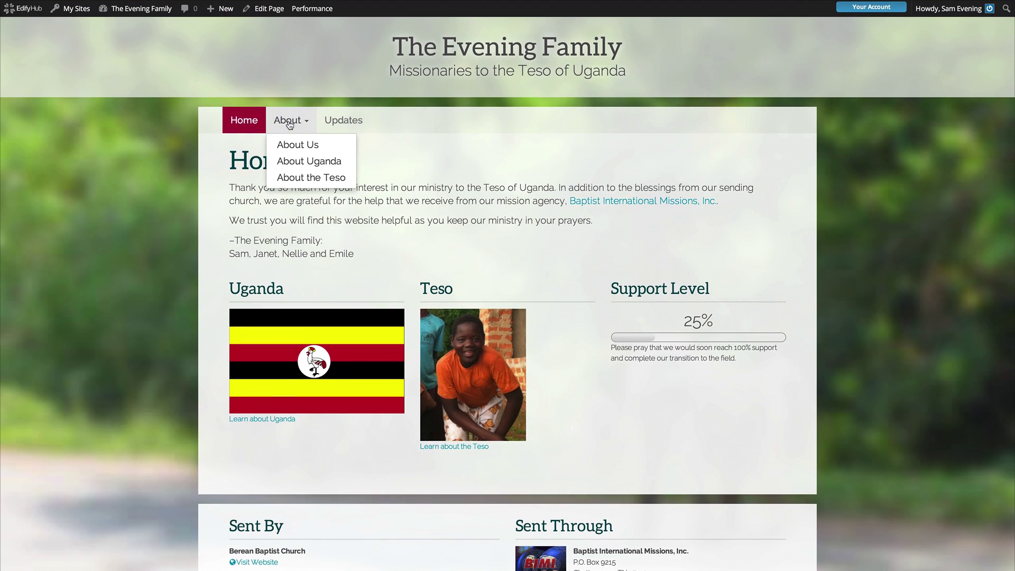
left_click(294, 146)
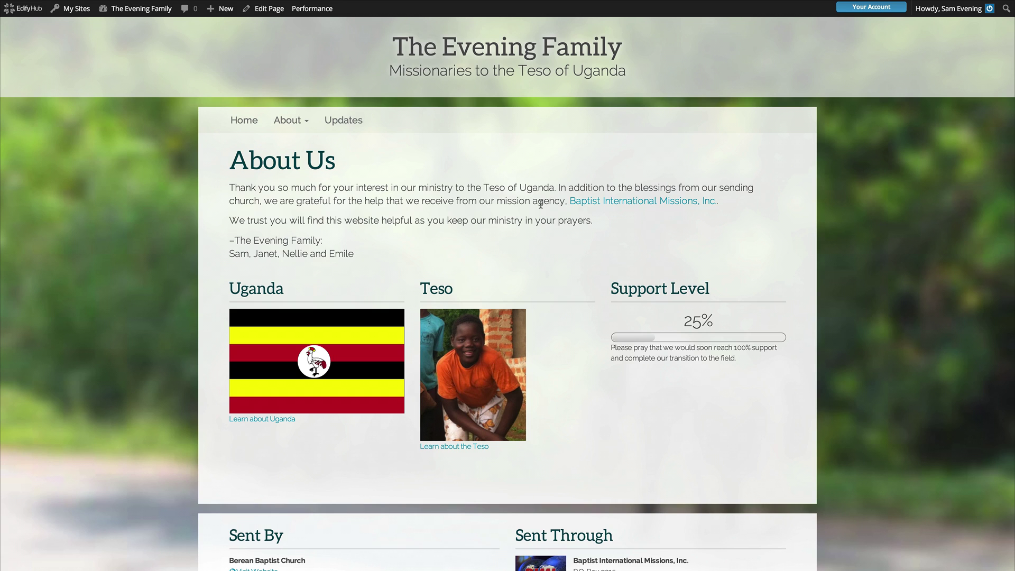
Go to the About Uganda page and read through its content.
left_click(288, 121)
left_click(301, 163)
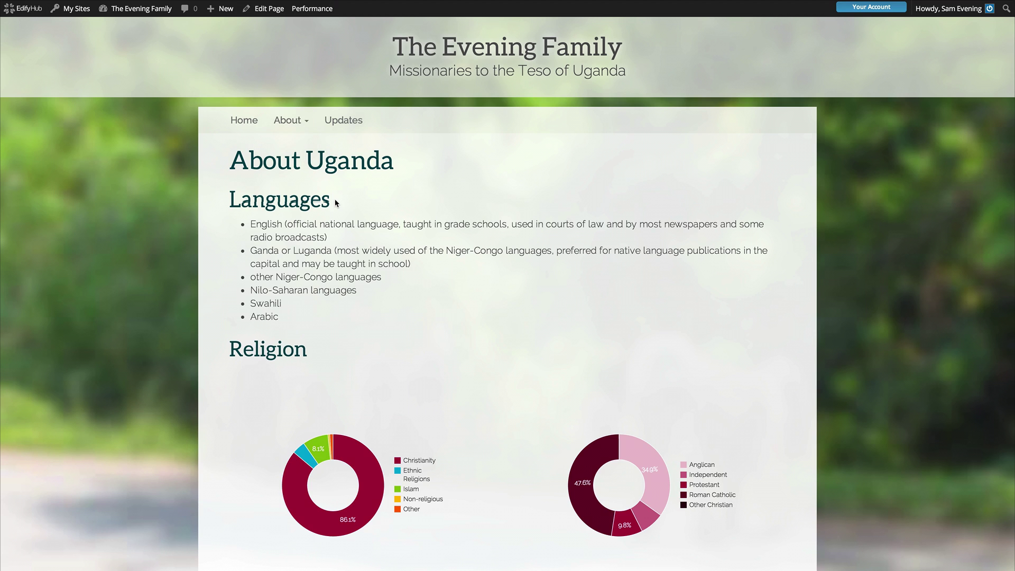
scroll(334, 201, "down", 5)
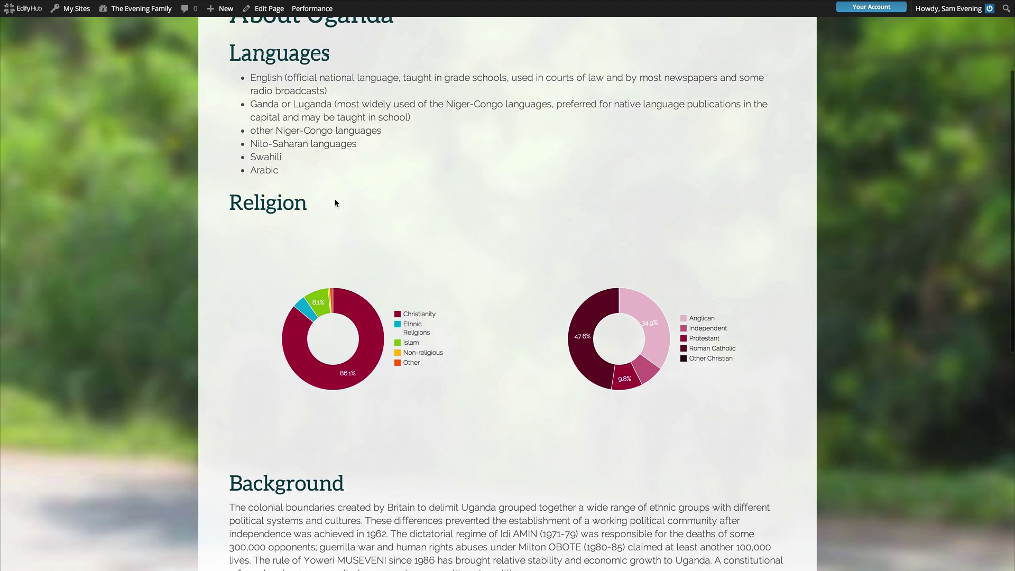
scroll(335, 202, "down", 5)
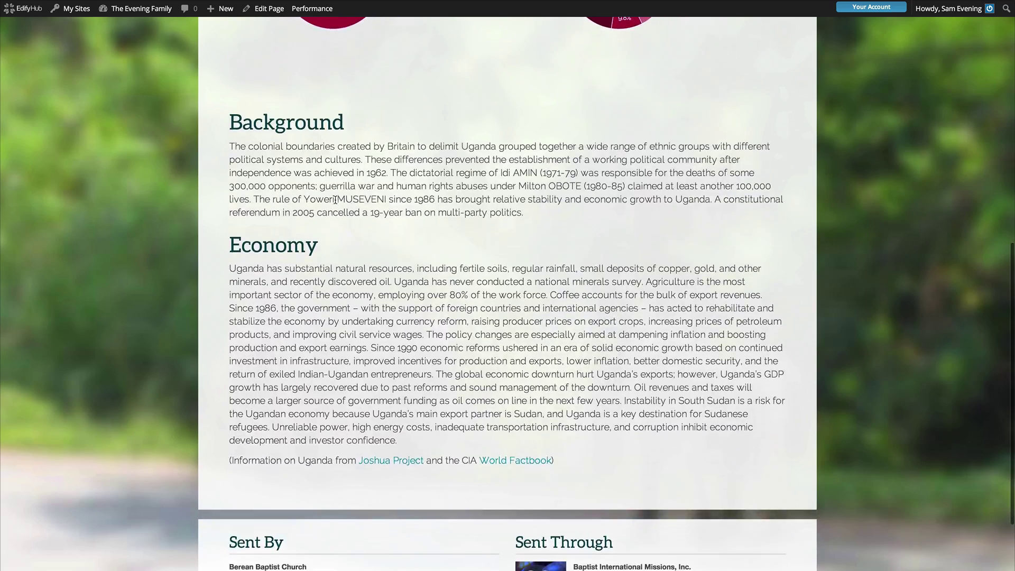
scroll(335, 202, "up", 10)
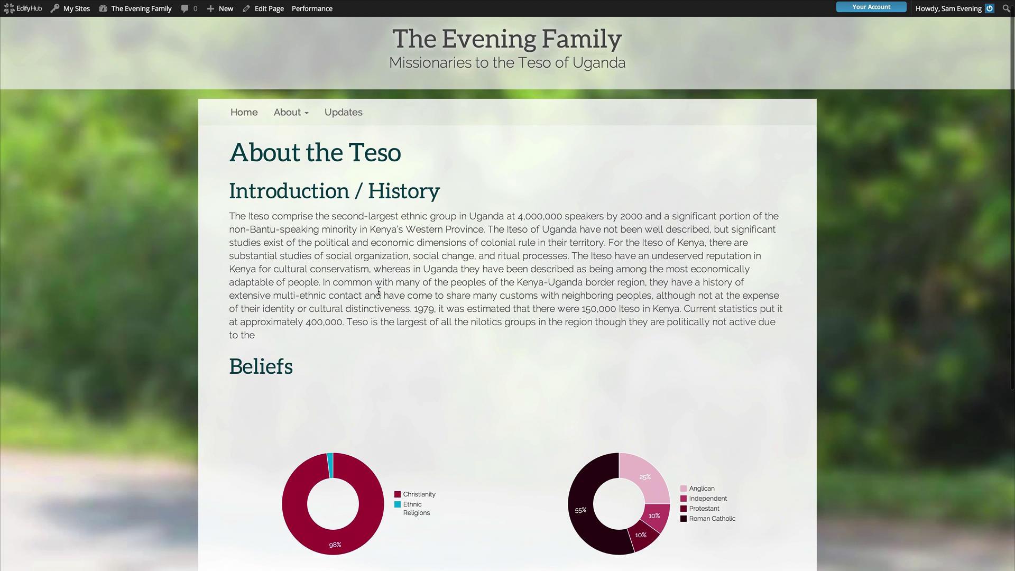
scroll(378, 291, "down", 1)
scroll(378, 291, "down", 2)
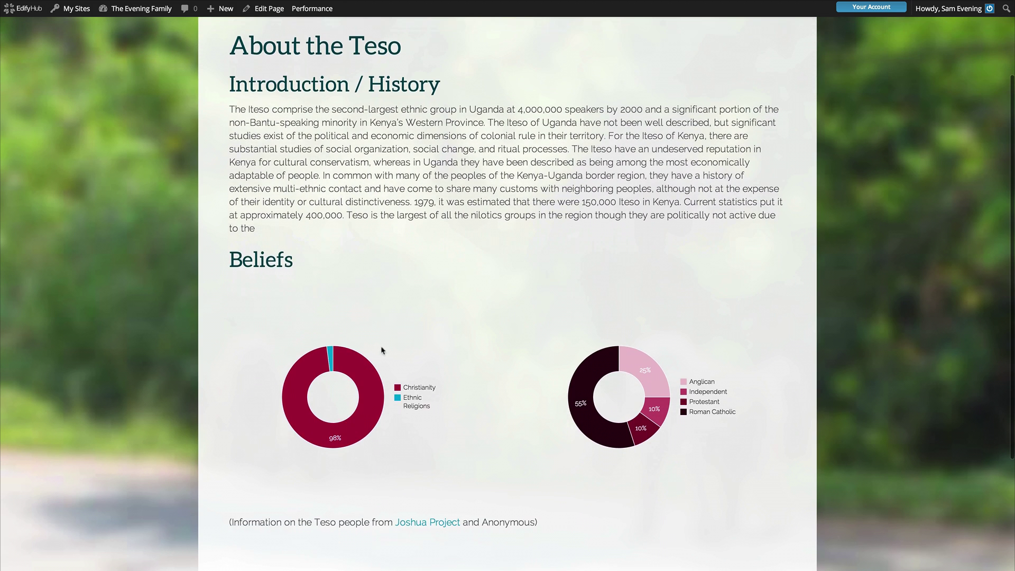
Inspect the Beliefs chart slices and return to the top of the page.
mouse_move(362, 397)
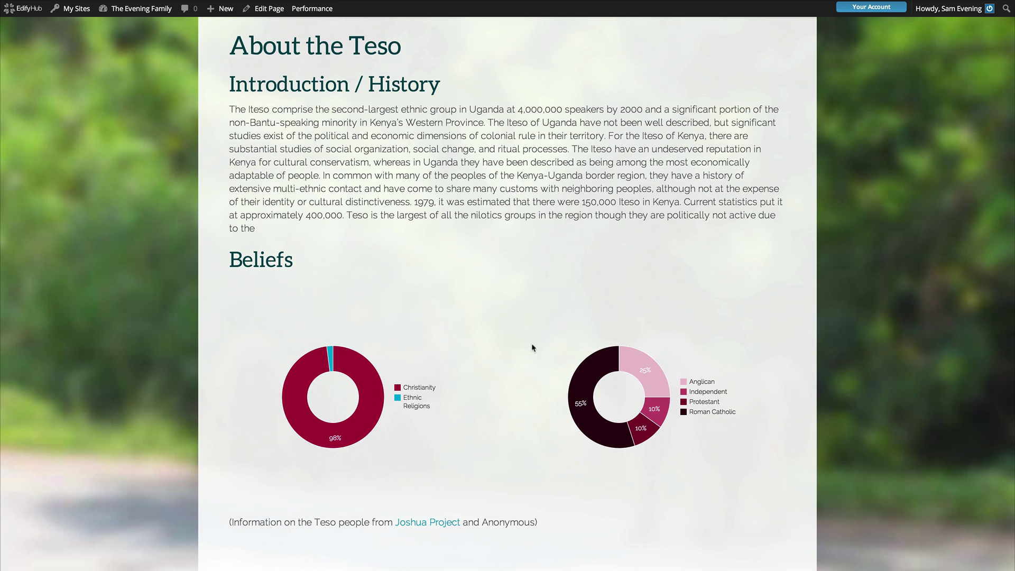
mouse_move(616, 353)
mouse_move(648, 367)
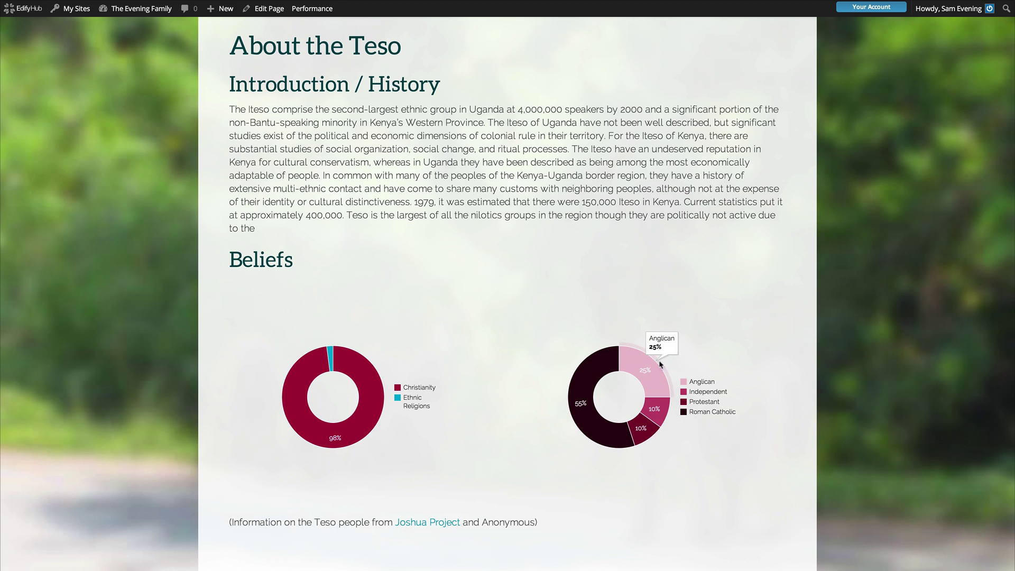
scroll(519, 241, "up", 2)
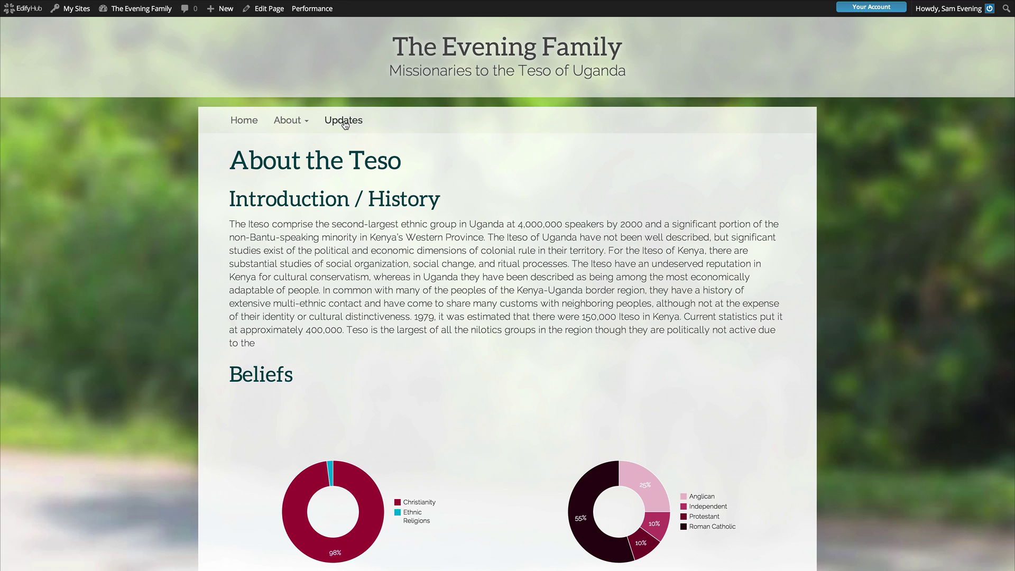
Read the 'Our New Website' post under Updates, then go back to the Home page.
left_click(345, 125)
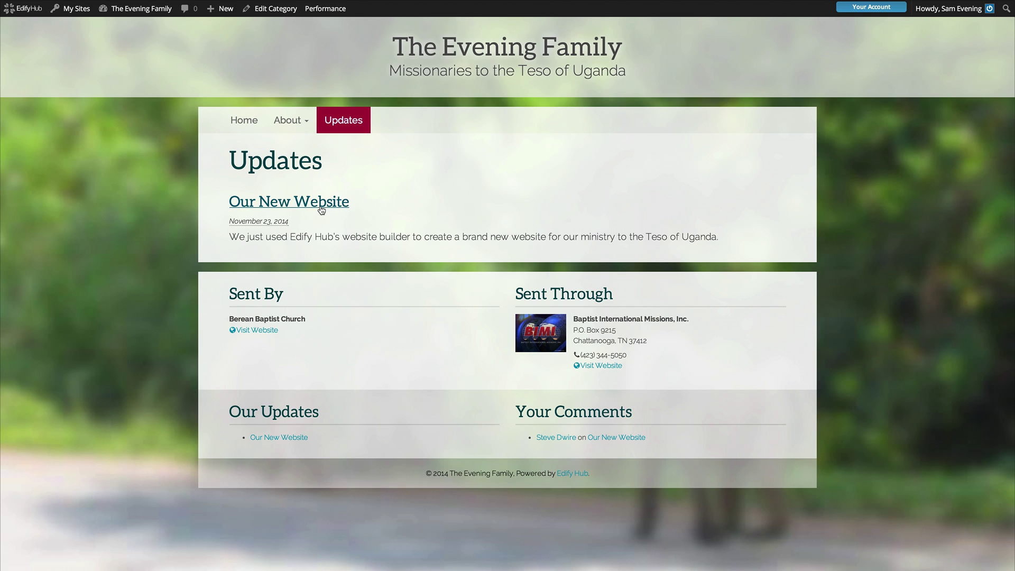
left_click(321, 211)
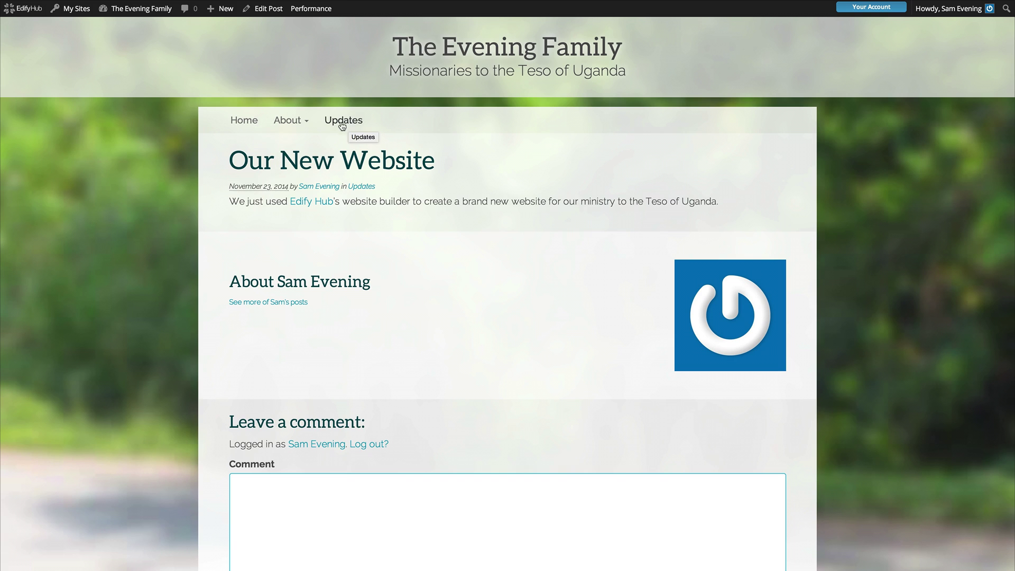
left_click(252, 127)
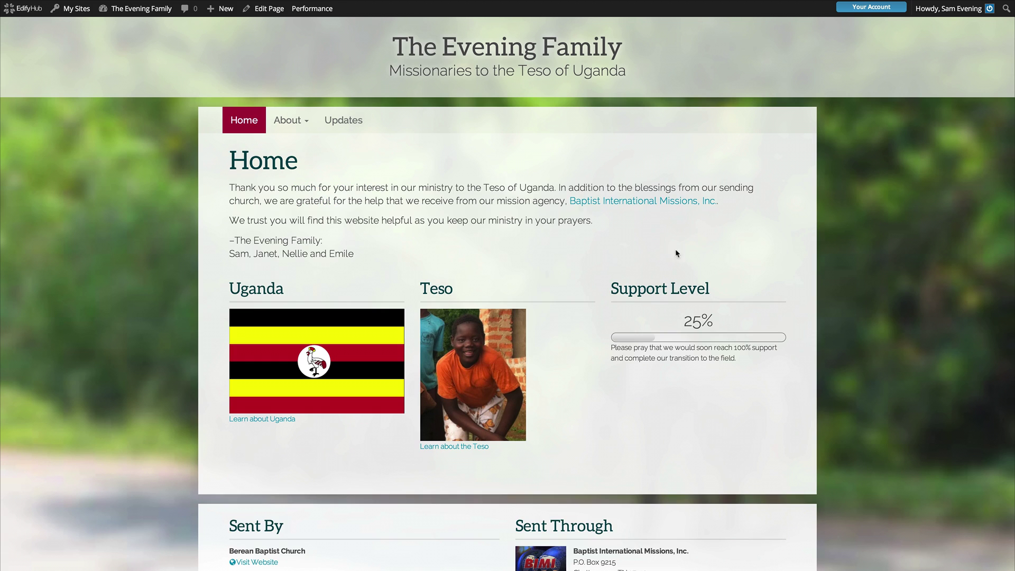